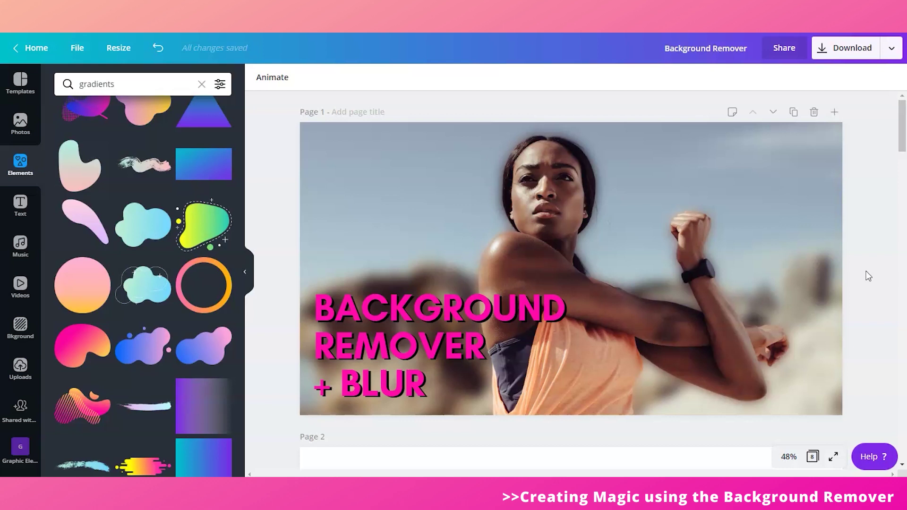
Step: Add the stretching-woman photo to Page 2, enlarged and centred on the page
scroll(868, 276, down, 5)
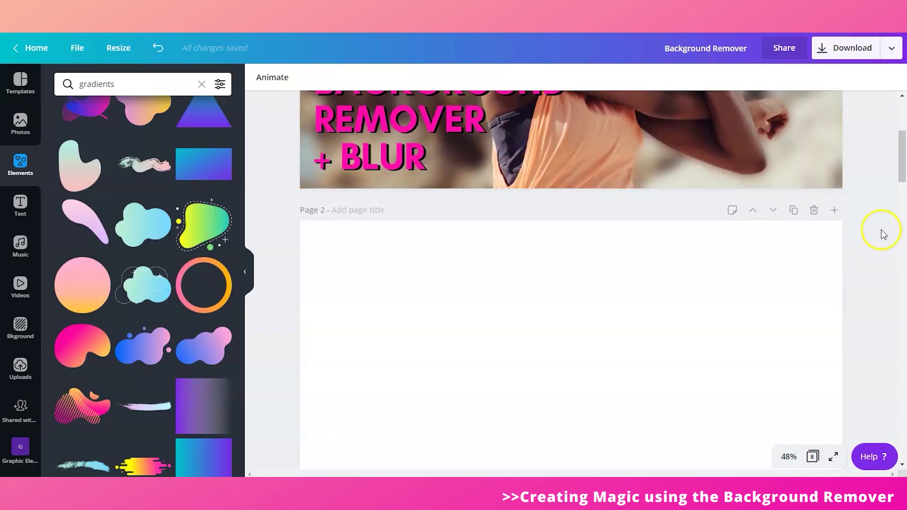
scroll(880, 229, down, 3)
click(546, 226)
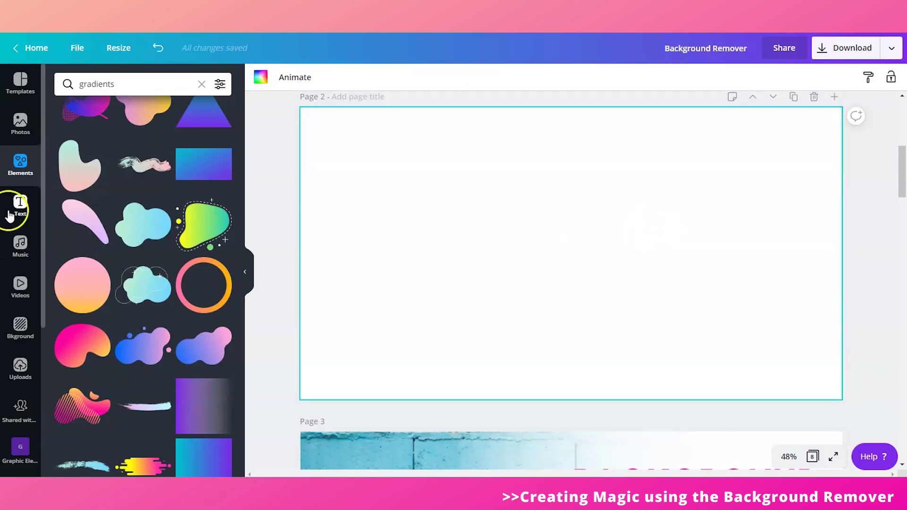
click(19, 122)
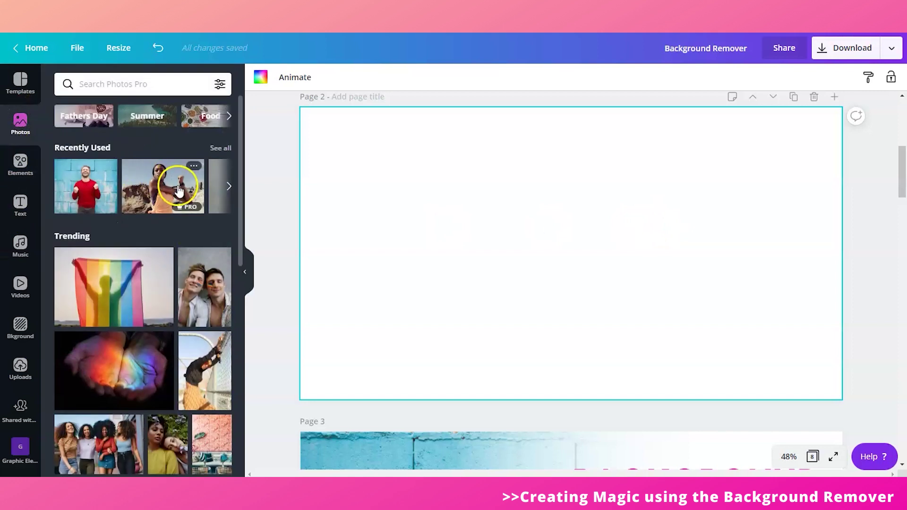
click(161, 185)
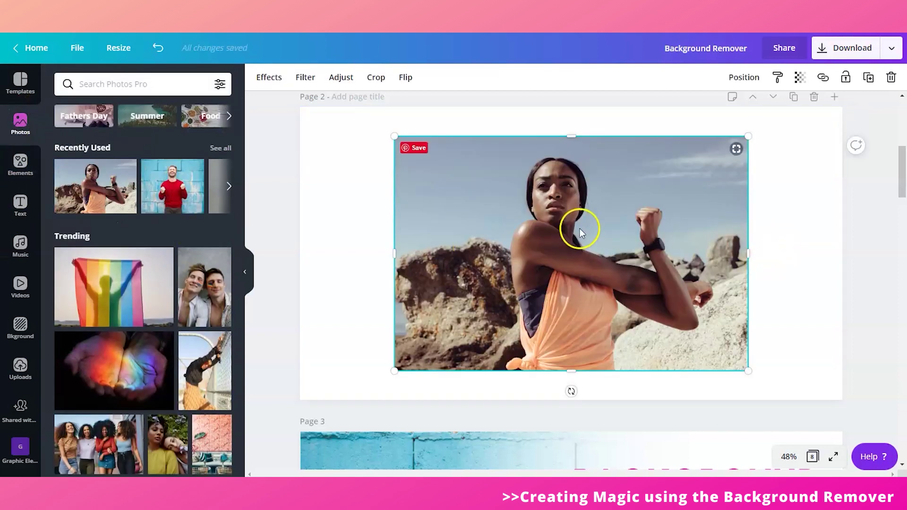
drag(394, 136, 370, 120)
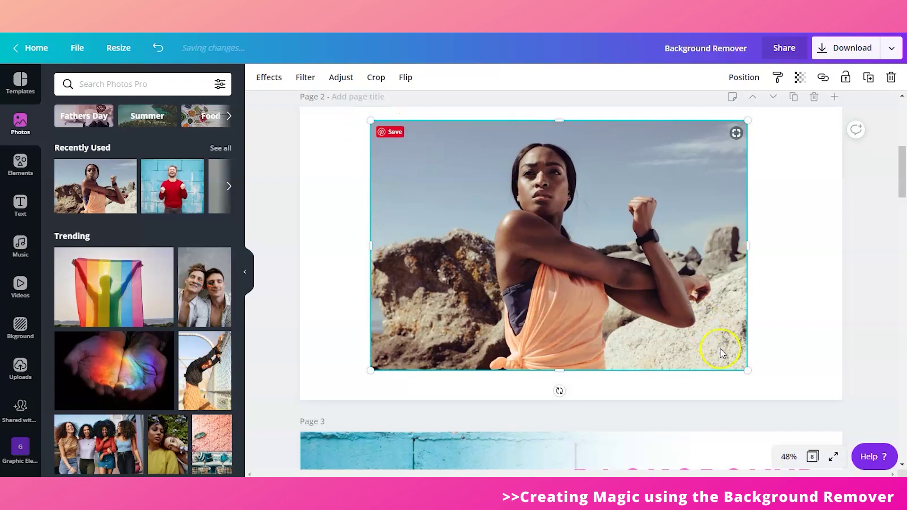
drag(748, 371, 774, 383)
mouse_move(615, 212)
mouse_down()
mouse_move(606, 212)
mouse_move(614, 213)
mouse_up()
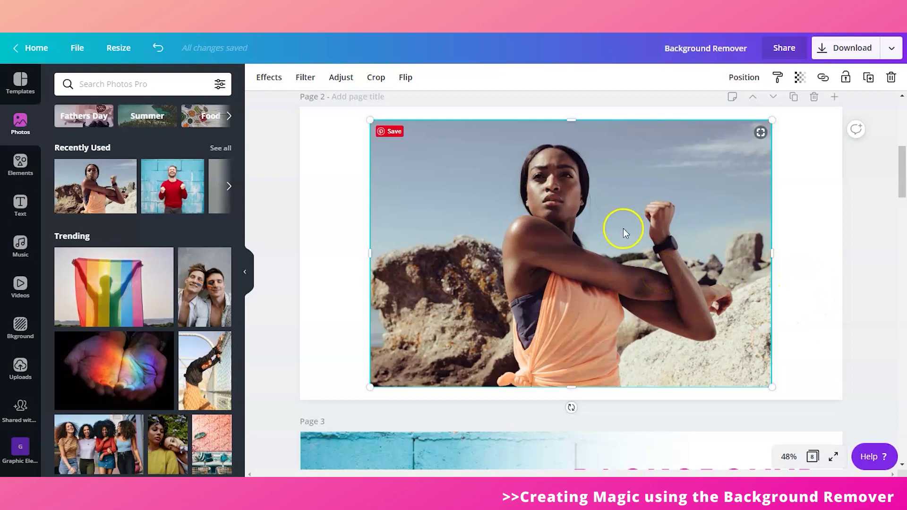
Step: Duplicate the woman photo and park the copy mostly off the page's right edge
click(869, 79)
drag(461, 259, 526, 278)
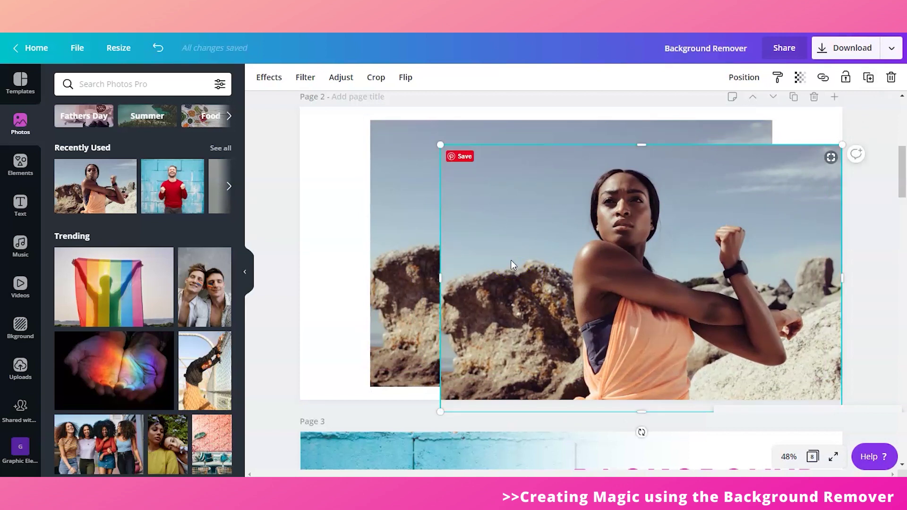
drag(474, 231, 844, 247)
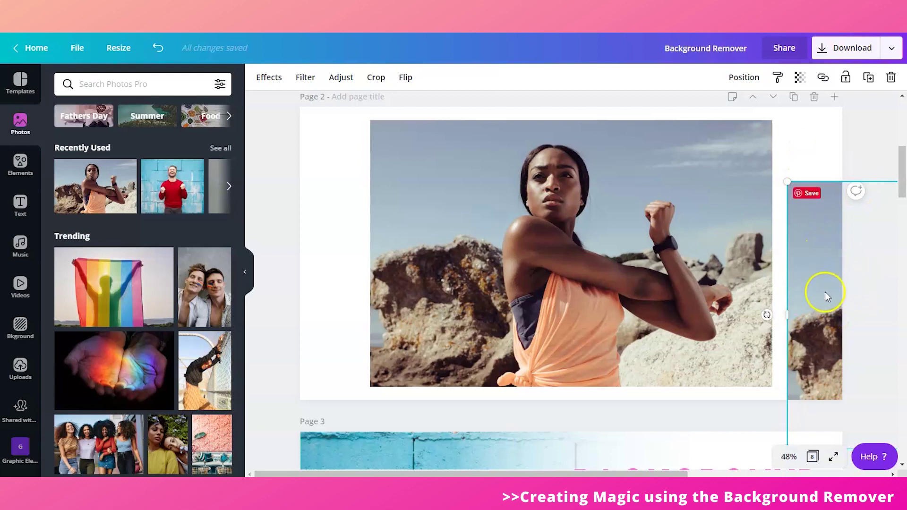
click(804, 155)
click(814, 263)
drag(813, 263, 816, 220)
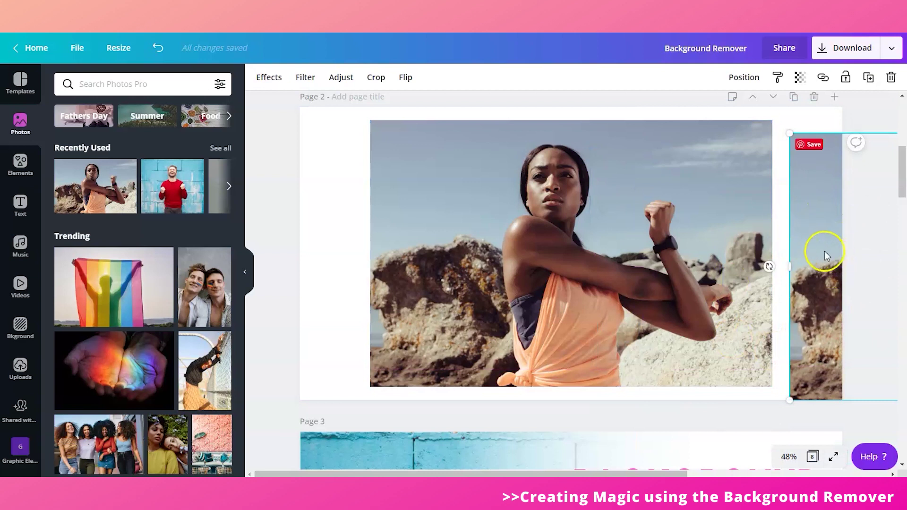
click(524, 195)
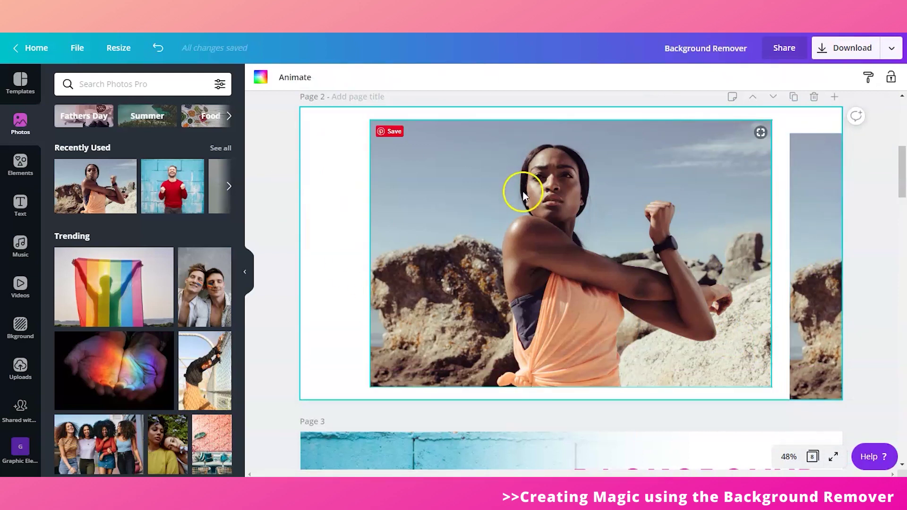
Step: Set the main woman photo's Adjust blur value to 20
click(543, 199)
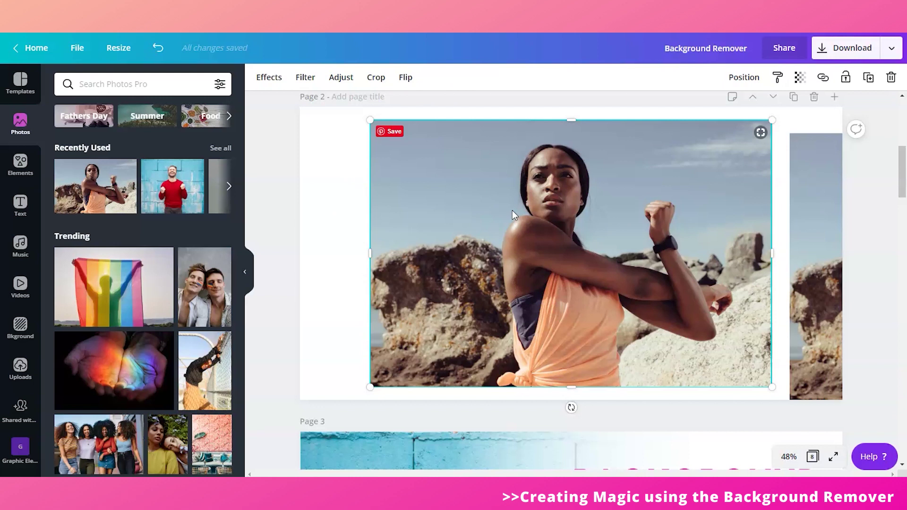
click(339, 77)
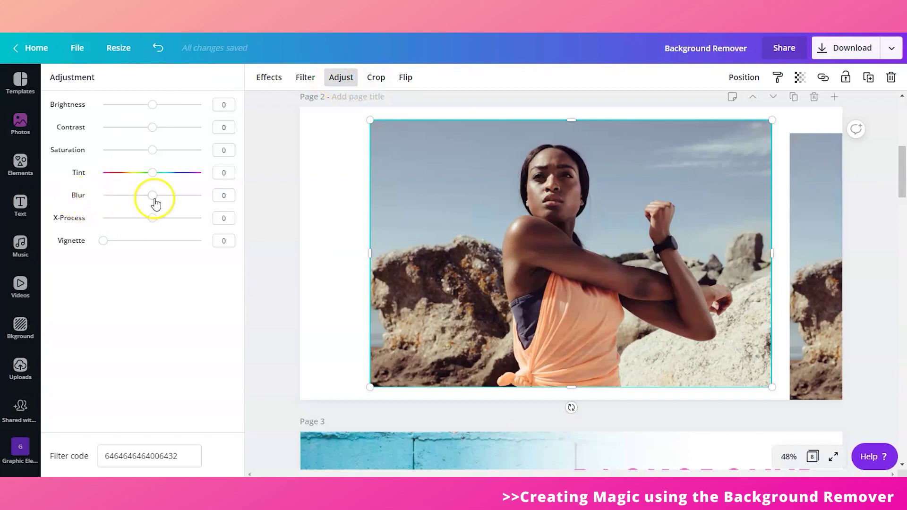
drag(154, 198, 172, 225)
double_click(227, 196)
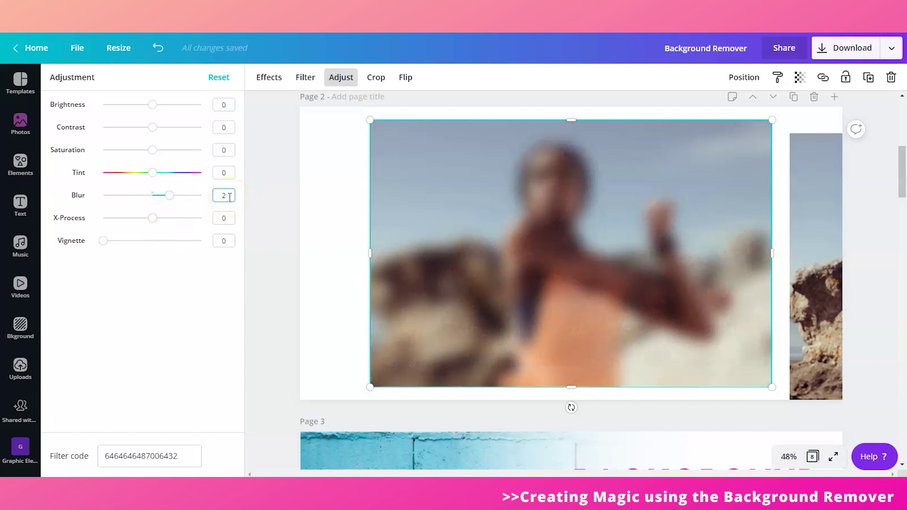
text(20)
key(Return)
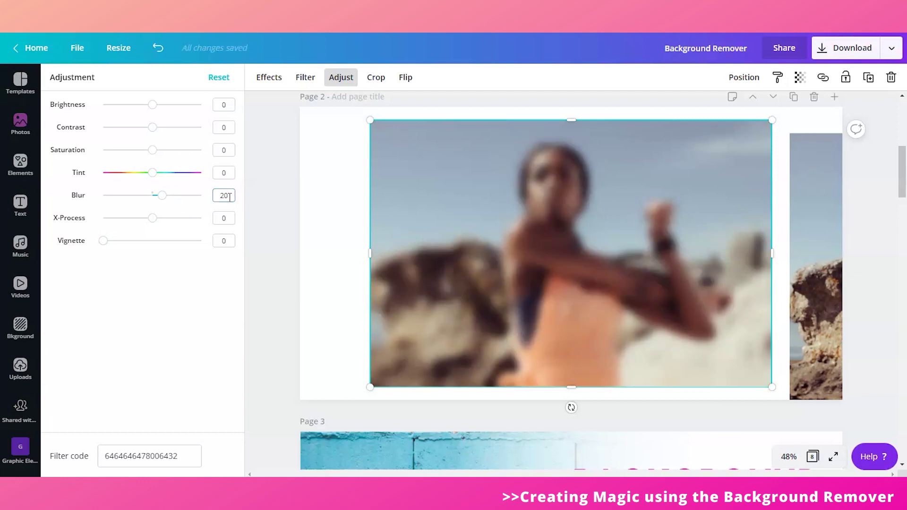
Step: Align the sharp copy exactly over the blurred photo and remove its background
click(812, 204)
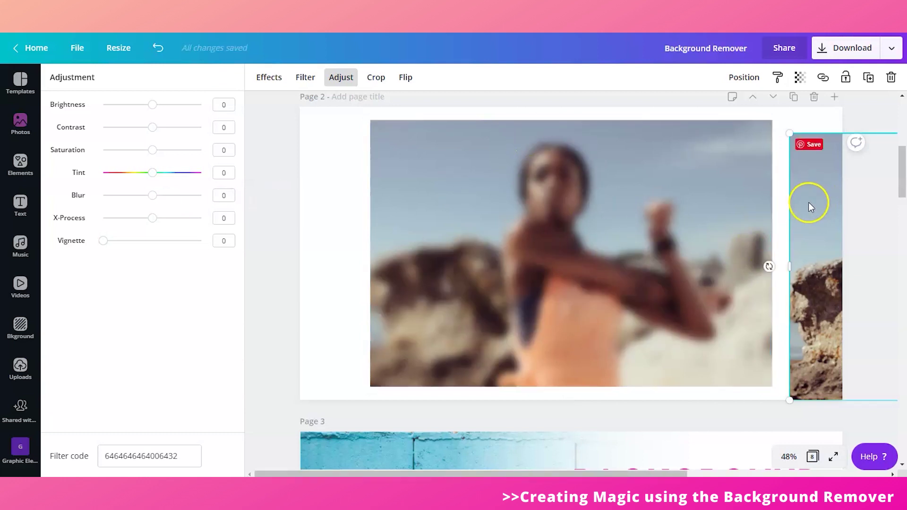
drag(809, 202, 518, 220)
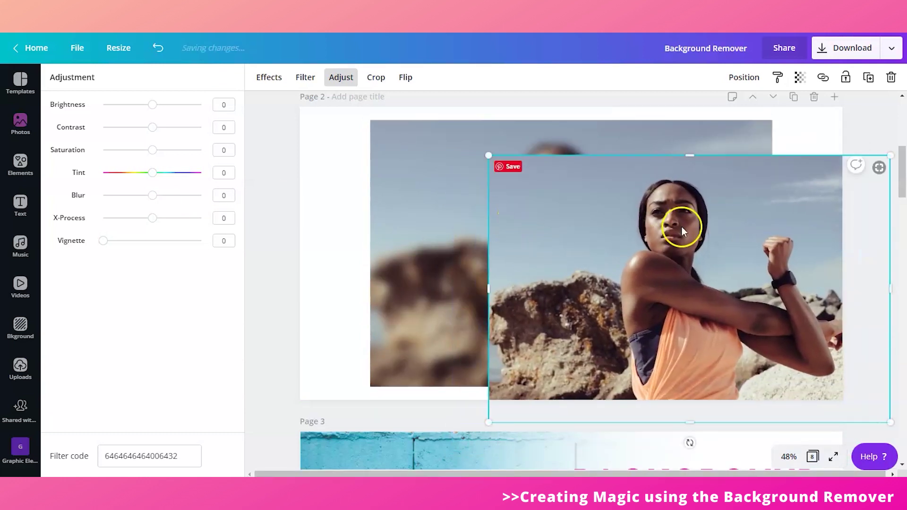
drag(702, 235, 651, 233)
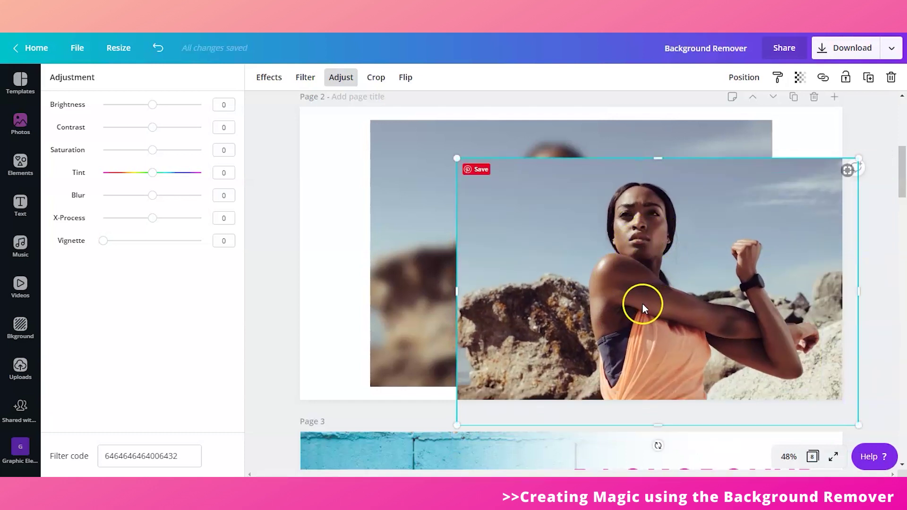
drag(642, 304, 554, 267)
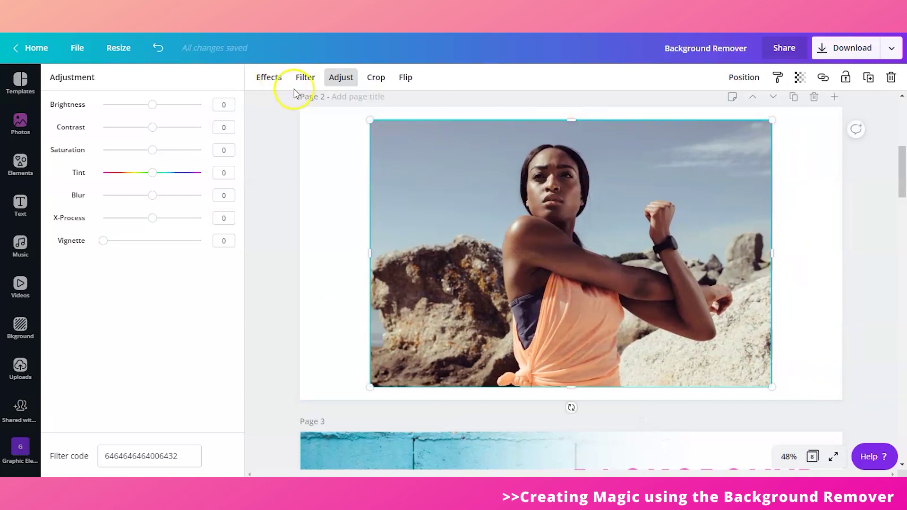
click(269, 78)
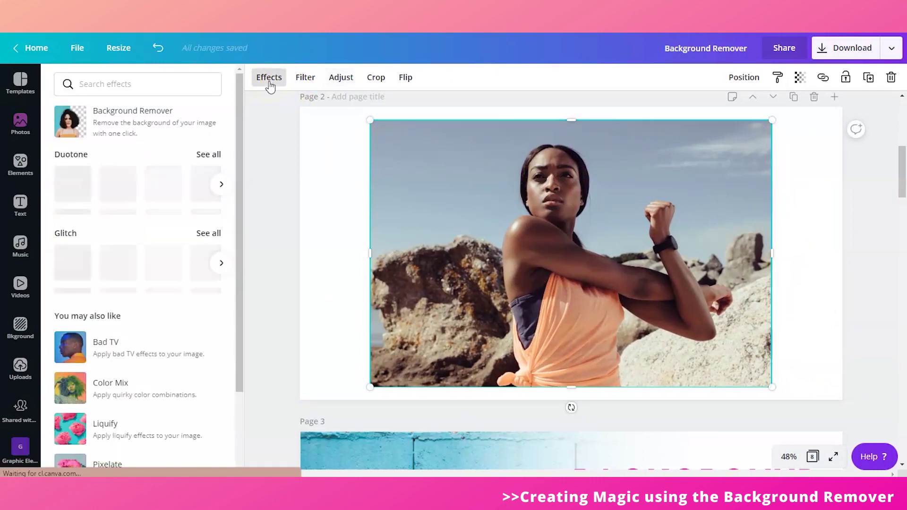
click(108, 127)
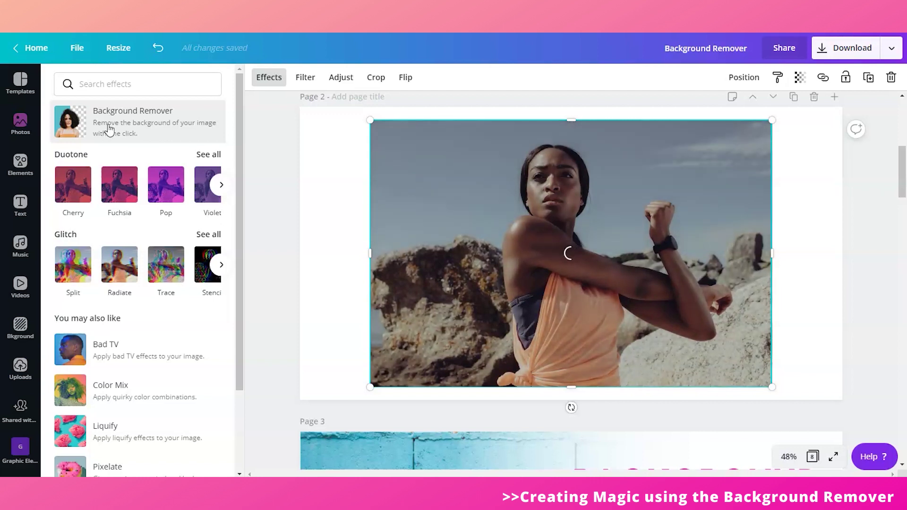
Step: Group the cut-out and blurred layers, then resize and reposition the group on the page
click(347, 188)
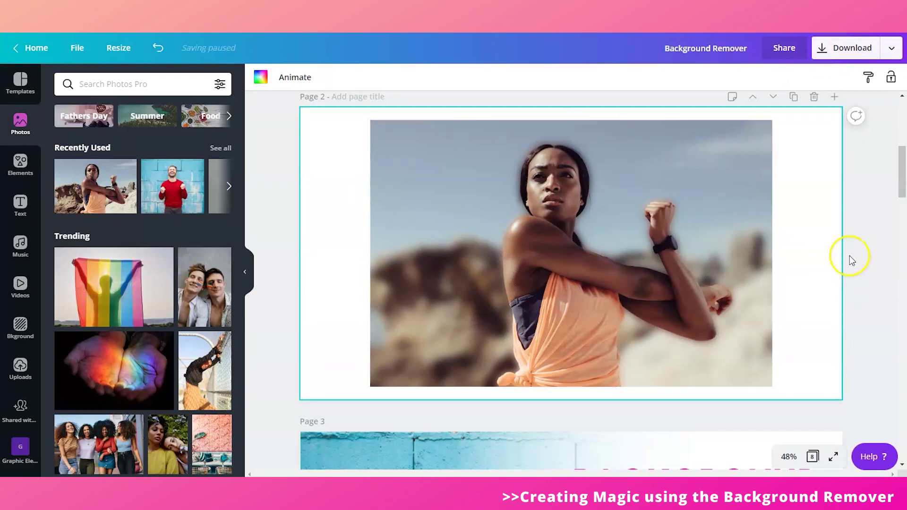
click(858, 244)
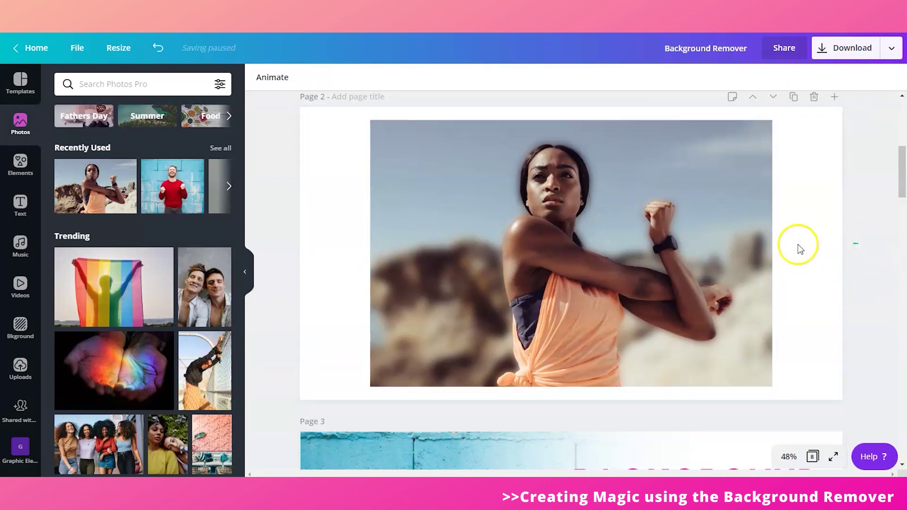
drag(798, 245, 624, 277)
click(721, 77)
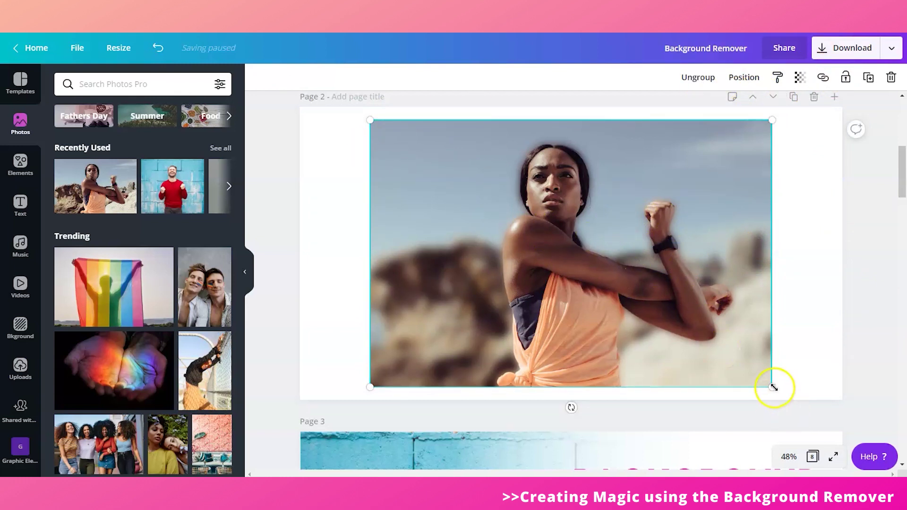
drag(774, 387, 732, 360)
drag(611, 281, 507, 266)
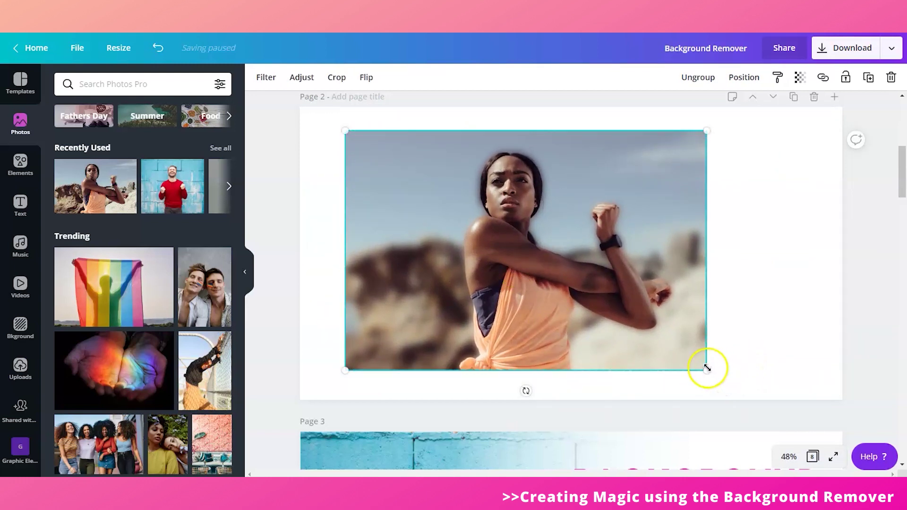
drag(707, 368, 858, 324)
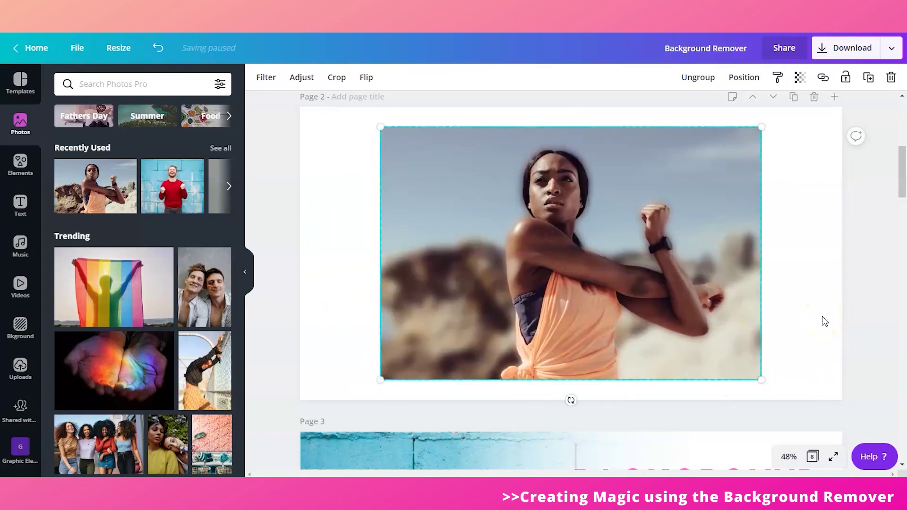
Step: Add the laughing man photo to Page 4, snapped top-left and stretched to full page height
scroll(833, 287, down, 6)
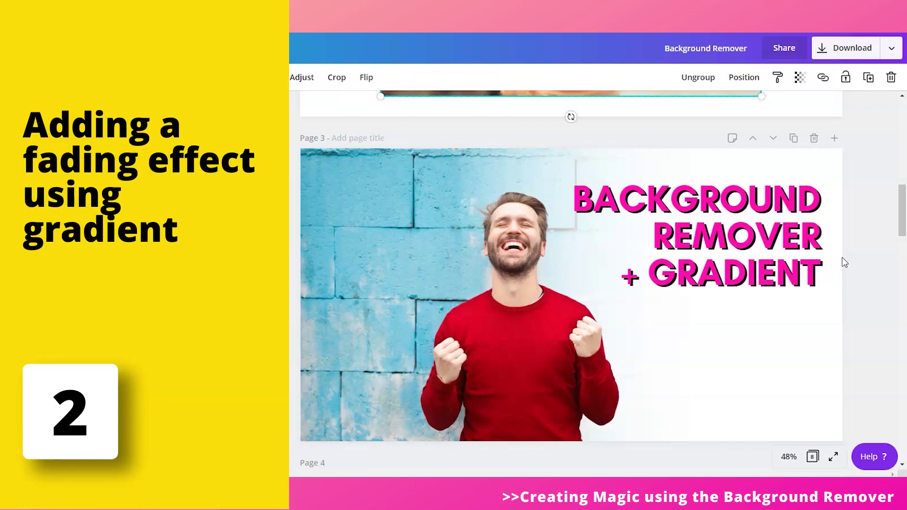
scroll(751, 262, down, 4)
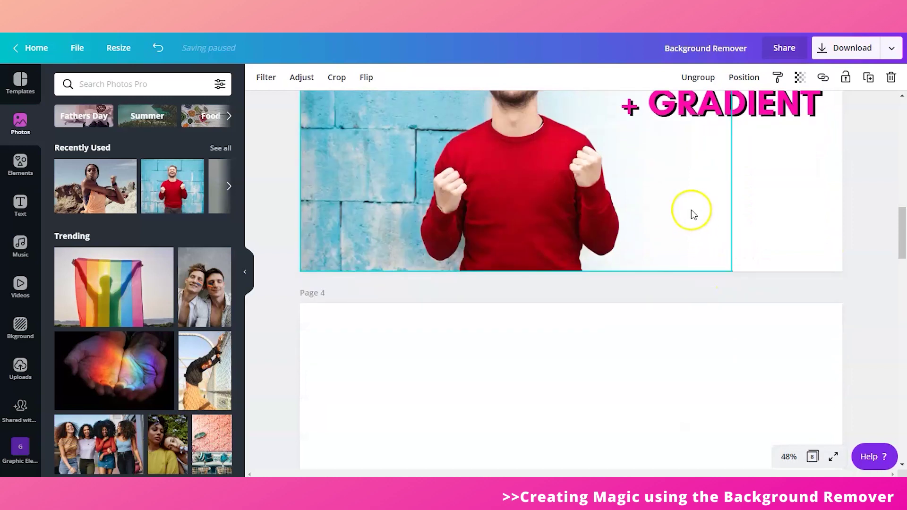
scroll(680, 226, down, 3)
click(608, 295)
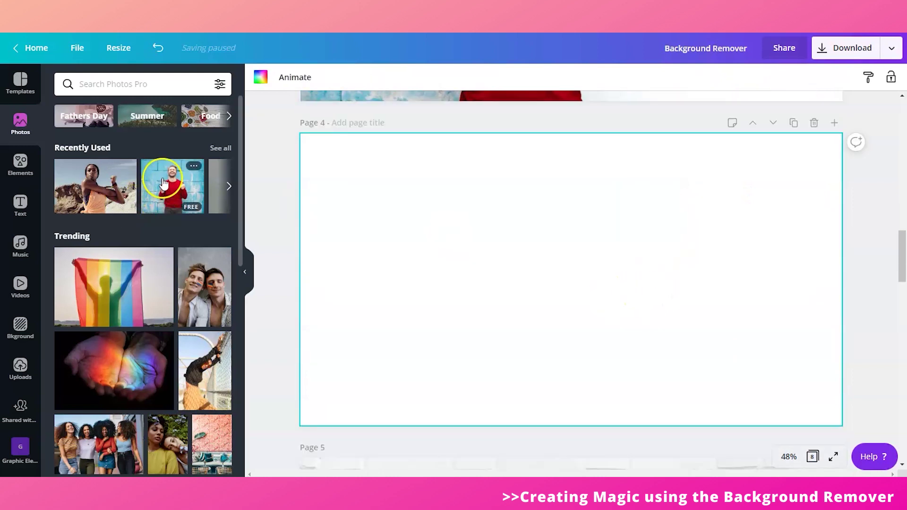
click(163, 183)
drag(568, 212, 454, 215)
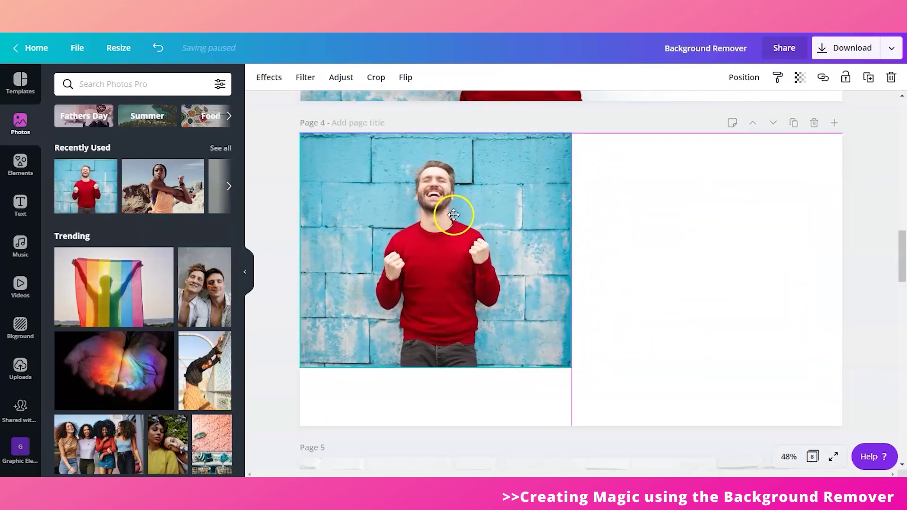
drag(571, 367, 647, 411)
drag(647, 286, 689, 293)
click(751, 263)
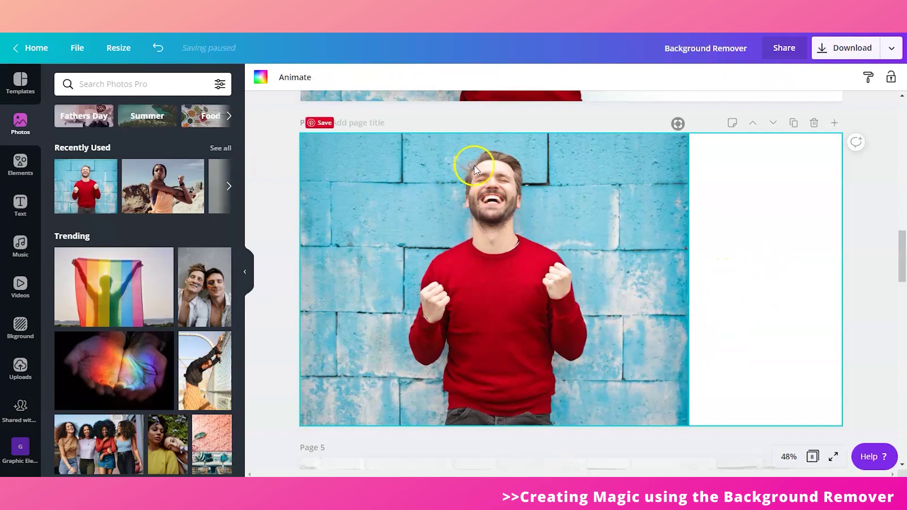
Step: Add the purple gradient square from Elements to Page 4 and enlarge it
click(17, 167)
click(135, 85)
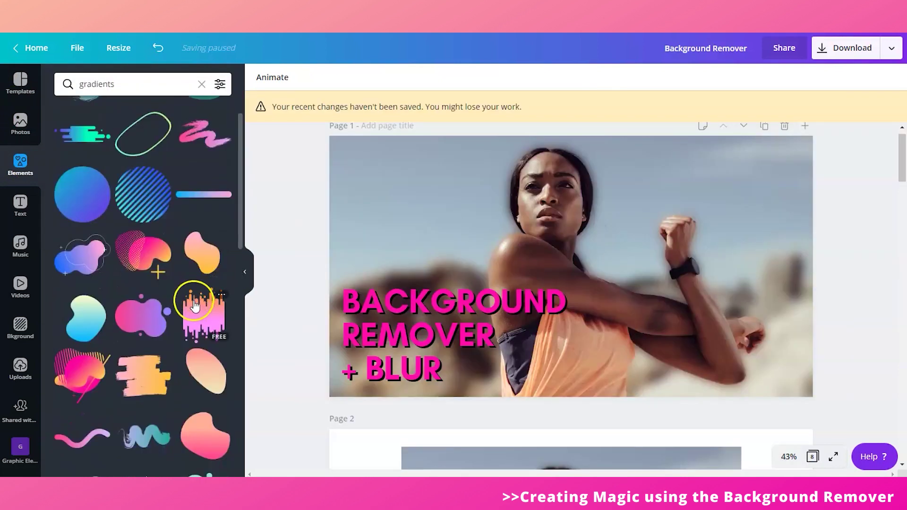
scroll(193, 321, down, 5)
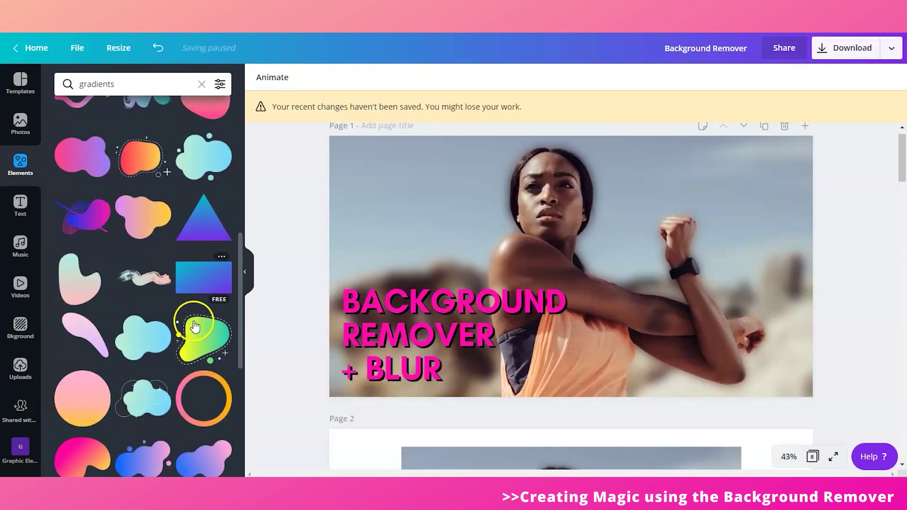
scroll(195, 329, down, 5)
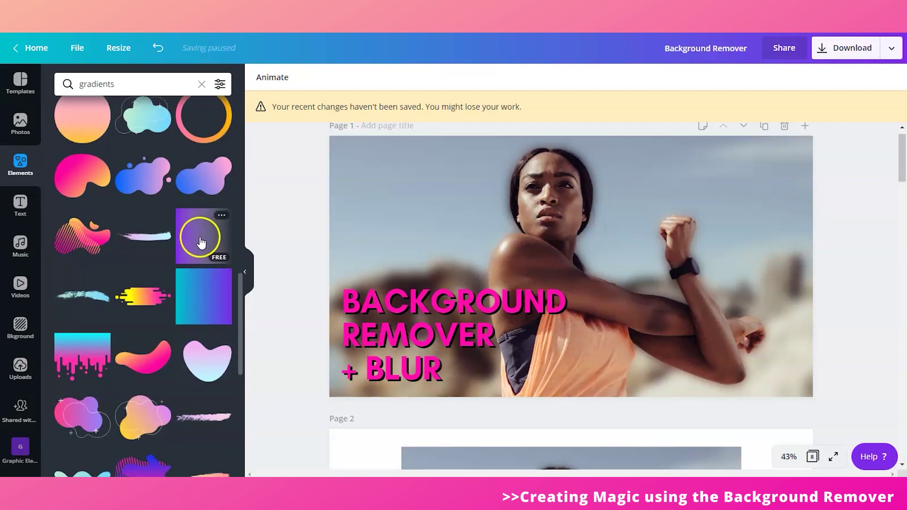
scroll(196, 213, down, 1)
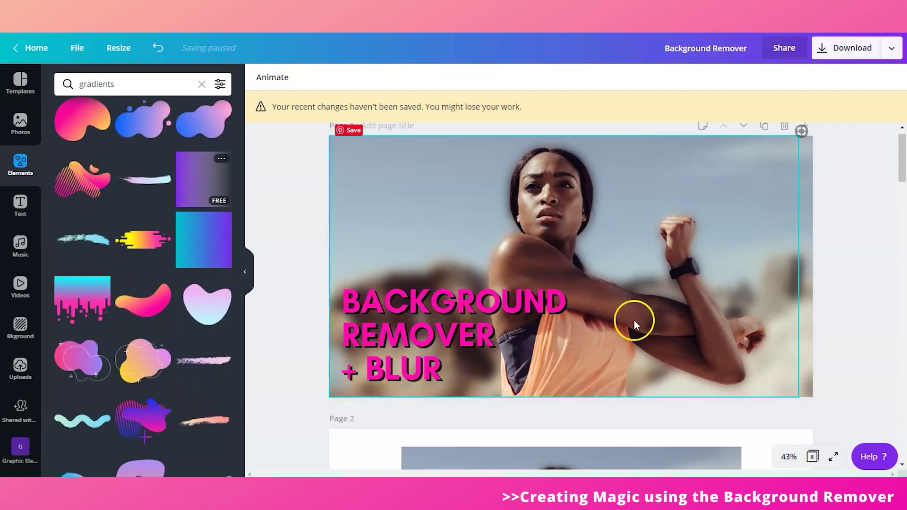
scroll(714, 309, down, 6)
scroll(714, 309, down, 5)
click(482, 282)
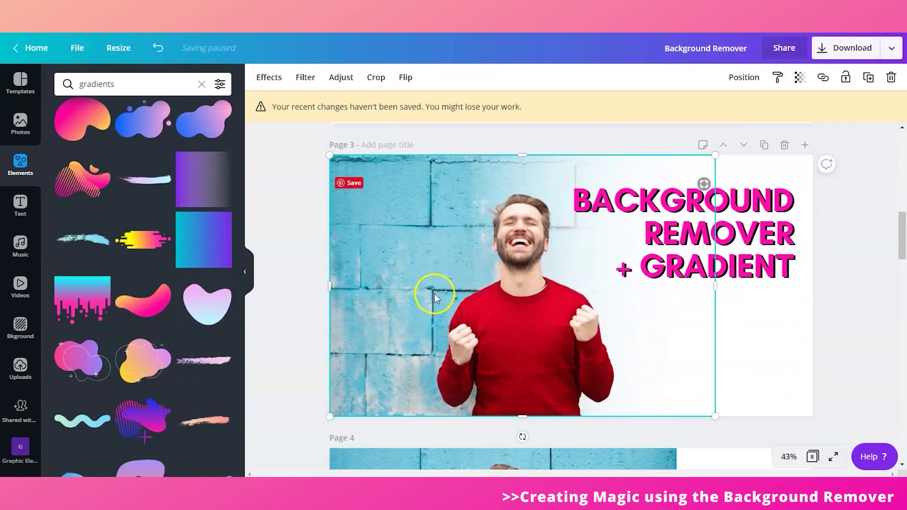
scroll(435, 293, down, 5)
click(599, 338)
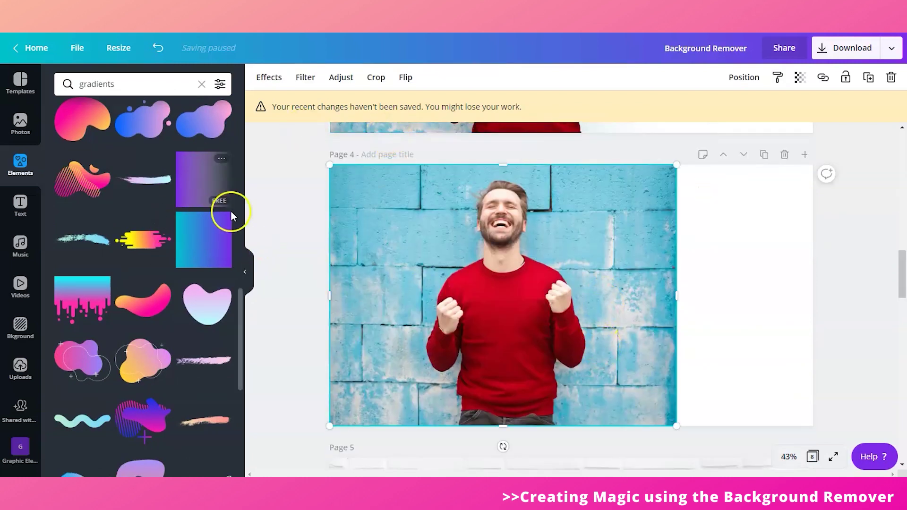
click(204, 188)
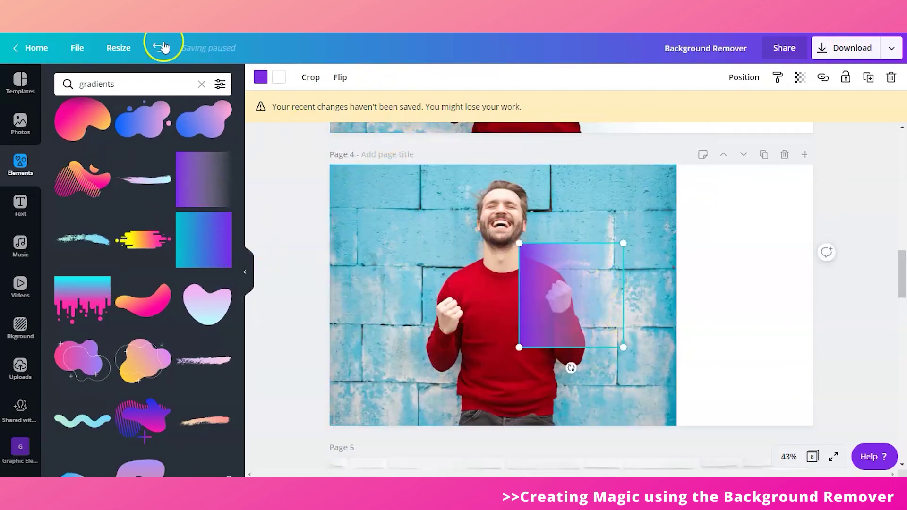
scroll(513, 206, down, 1)
drag(519, 211, 453, 146)
drag(637, 321, 650, 341)
Step: Flip the gradient horizontally and stretch it over the photo's right side at full height
click(340, 77)
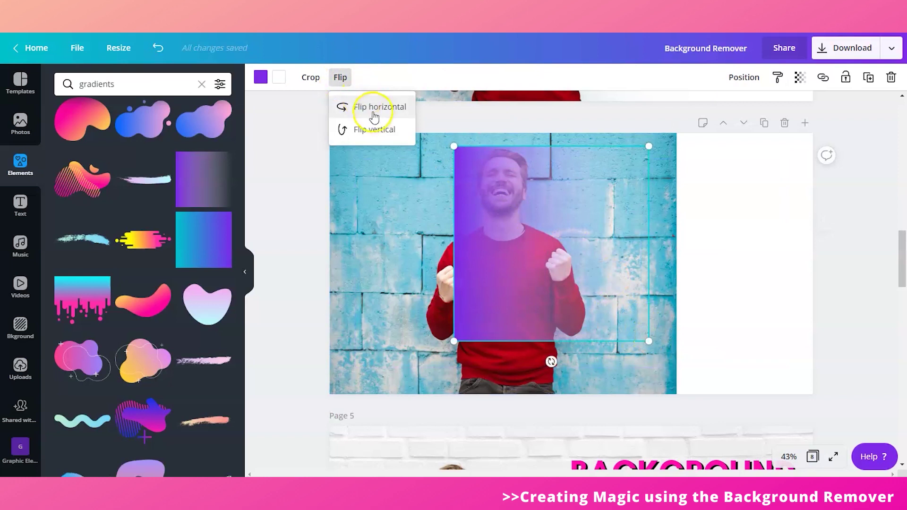
click(373, 115)
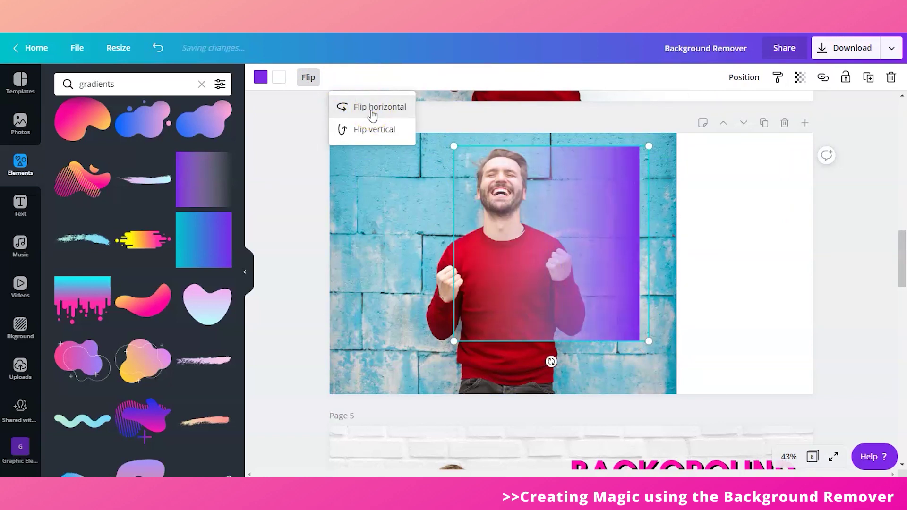
drag(618, 247, 658, 239)
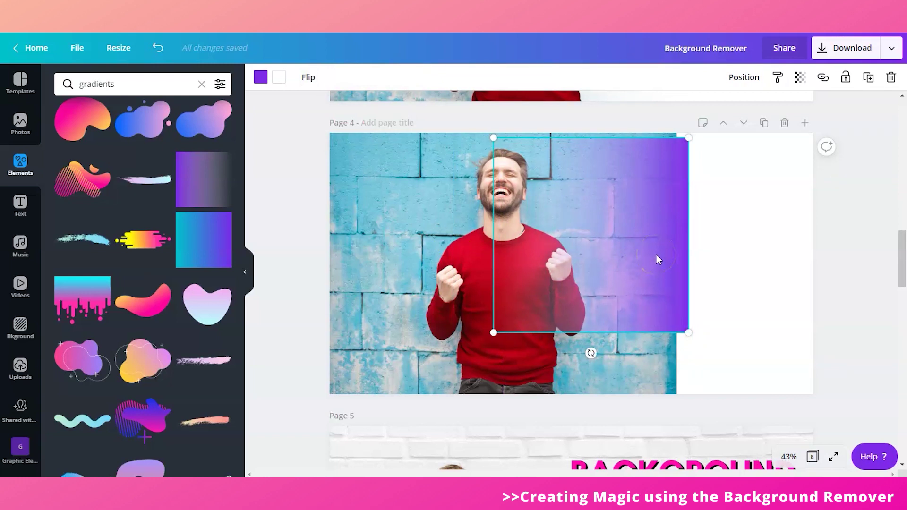
drag(467, 353, 416, 399)
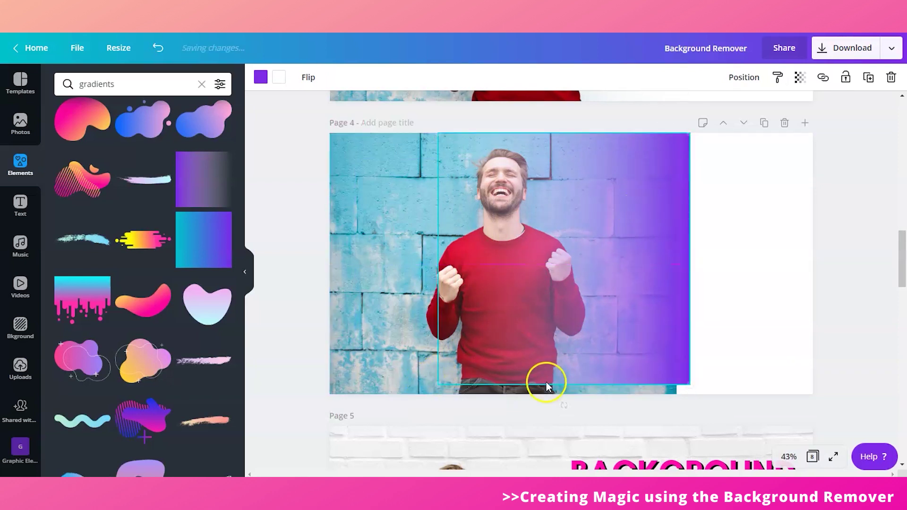
drag(441, 382, 428, 393)
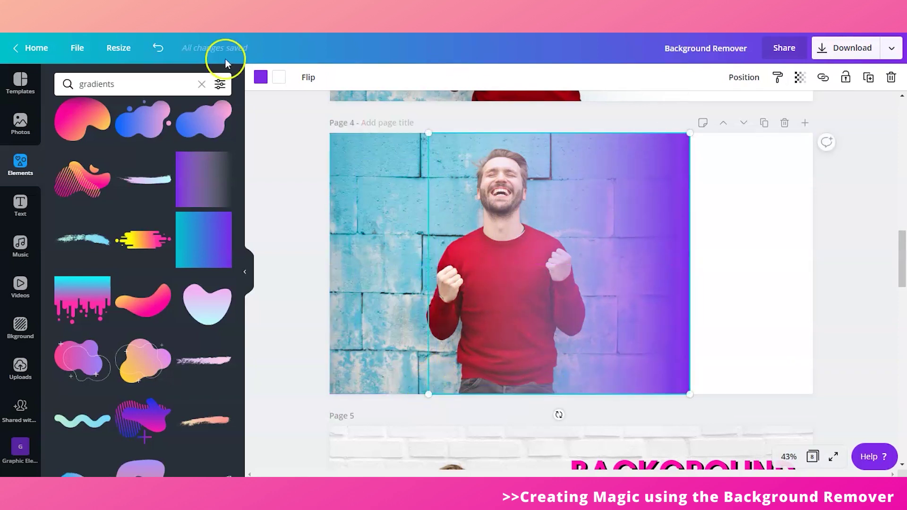
Step: Recolour the gradient from purple to white and align it to the page's right edge
click(260, 77)
click(188, 190)
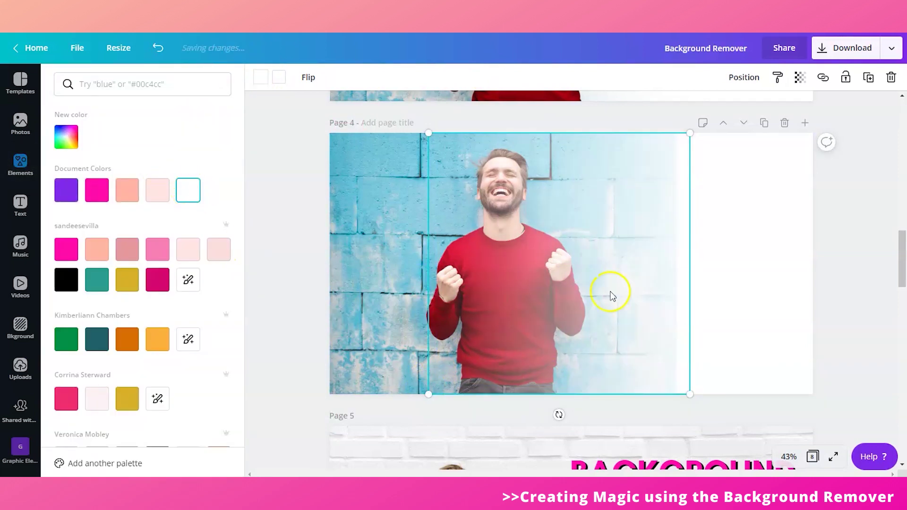
drag(664, 247, 654, 242)
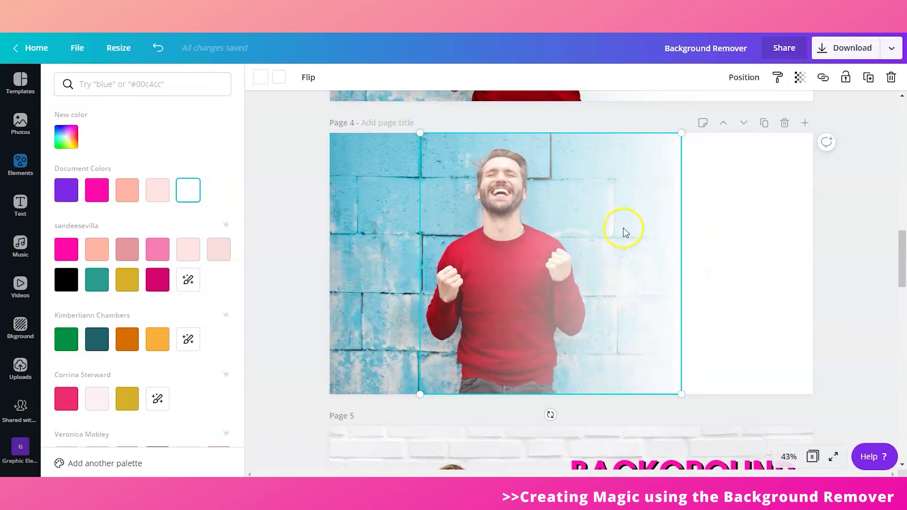
drag(622, 229, 704, 229)
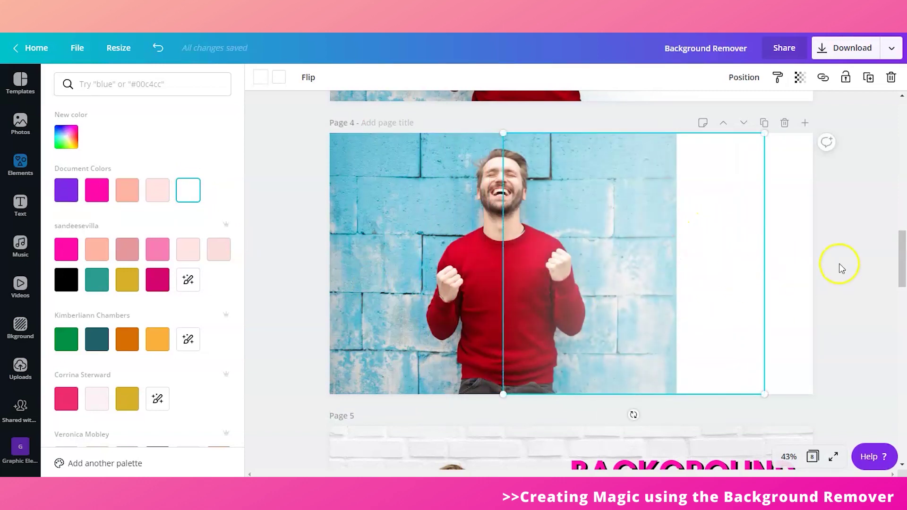
Step: Duplicate the white gradient several times, stacking the copies aligned with the original
click(743, 257)
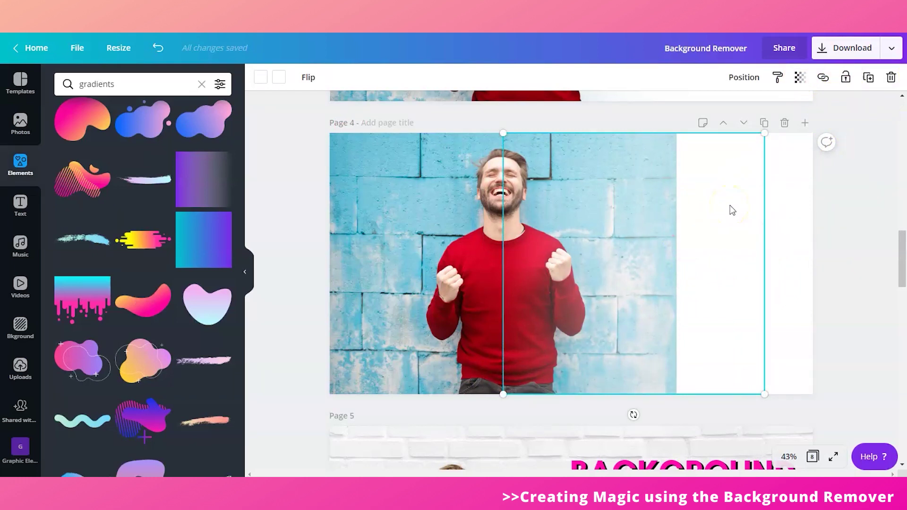
drag(745, 204, 751, 183)
click(871, 86)
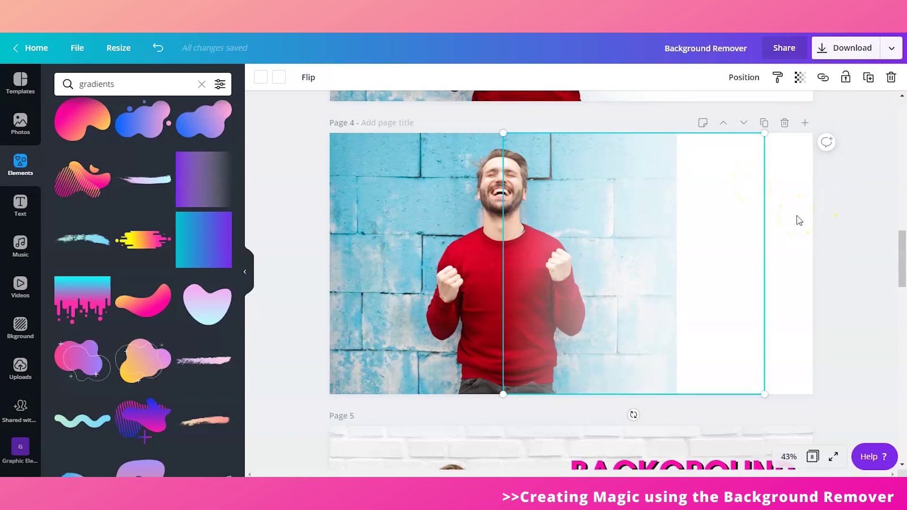
click(870, 79)
drag(744, 184, 728, 174)
click(869, 78)
click(869, 78)
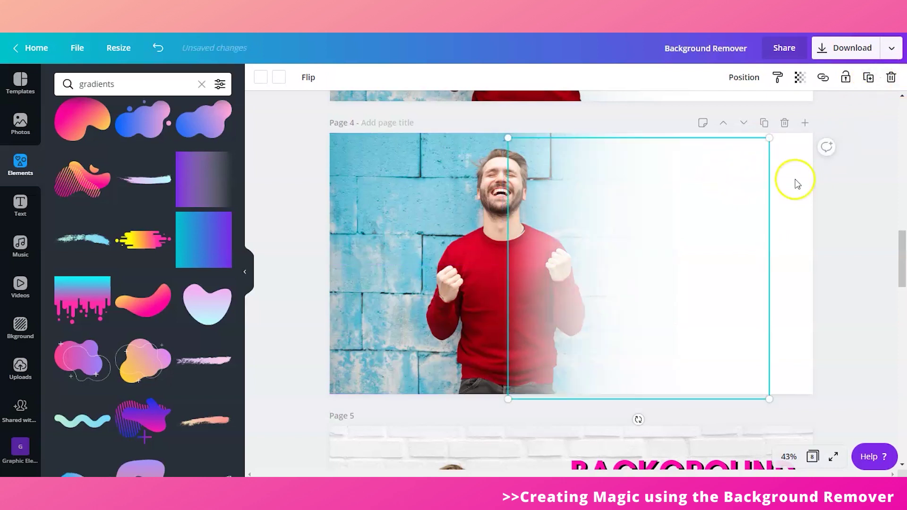
drag(794, 183, 747, 189)
Step: Group all the stacked white gradients and enlarge the group leftward across the man
click(844, 211)
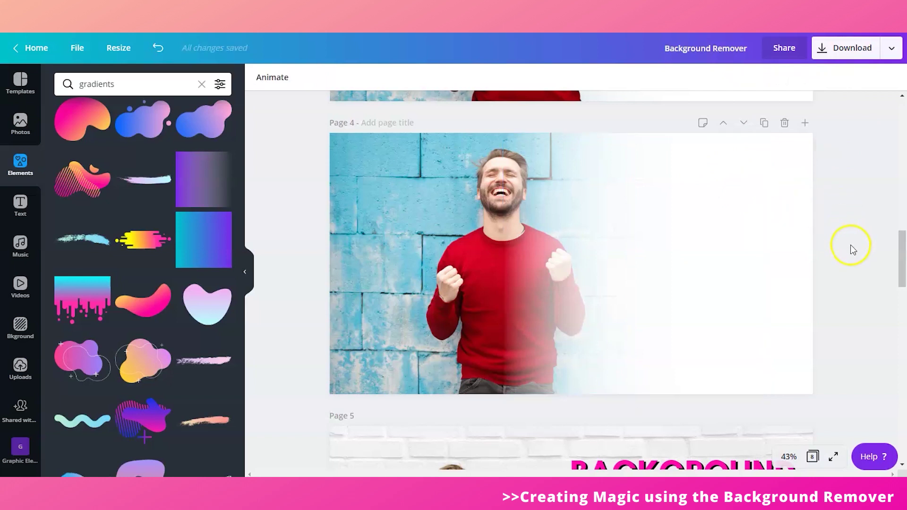
drag(850, 245, 745, 249)
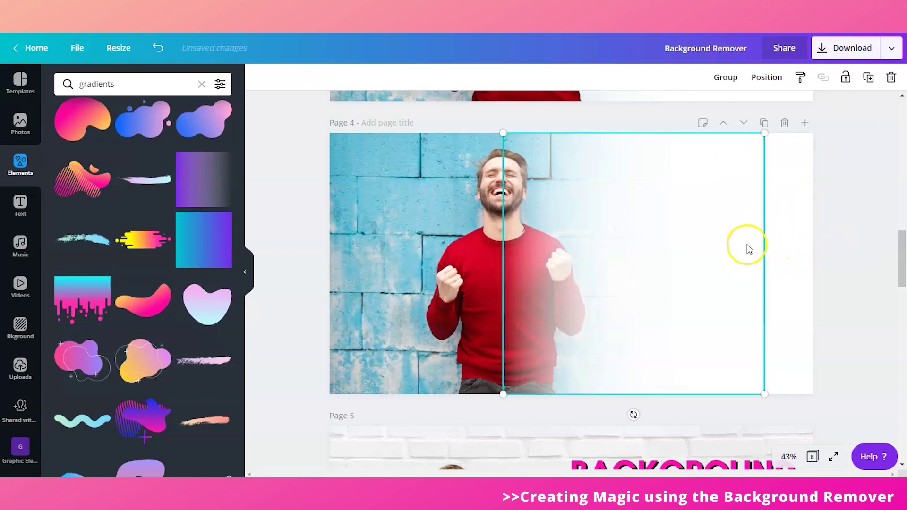
click(720, 79)
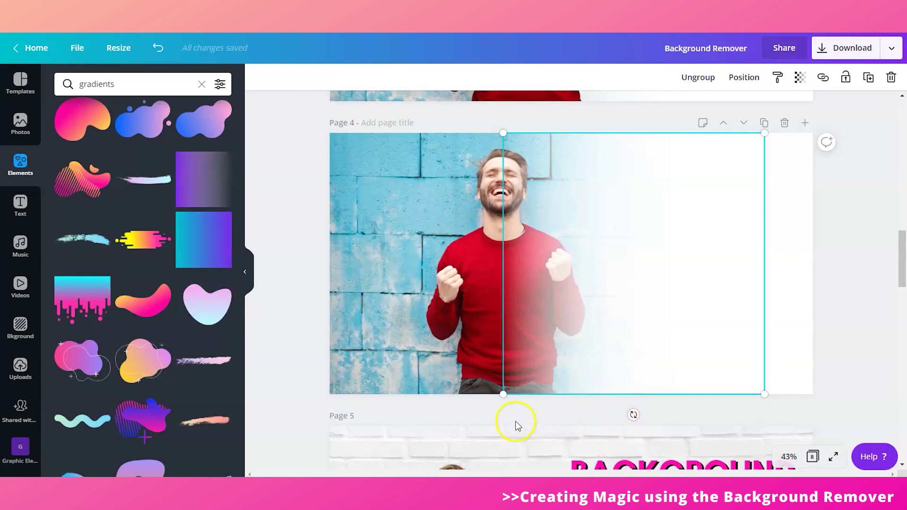
drag(504, 395, 477, 416)
drag(681, 231, 678, 223)
Step: Nudge the man photo on Page 4 slightly into position
click(855, 241)
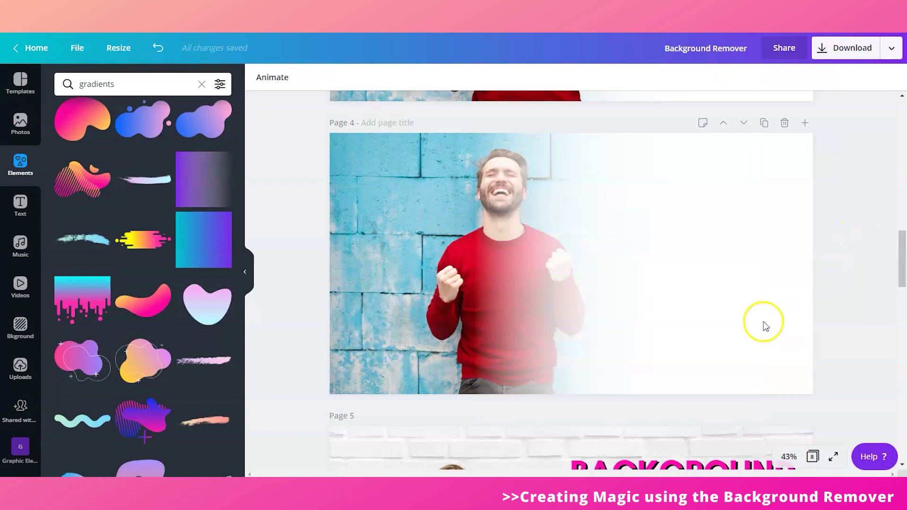
click(416, 266)
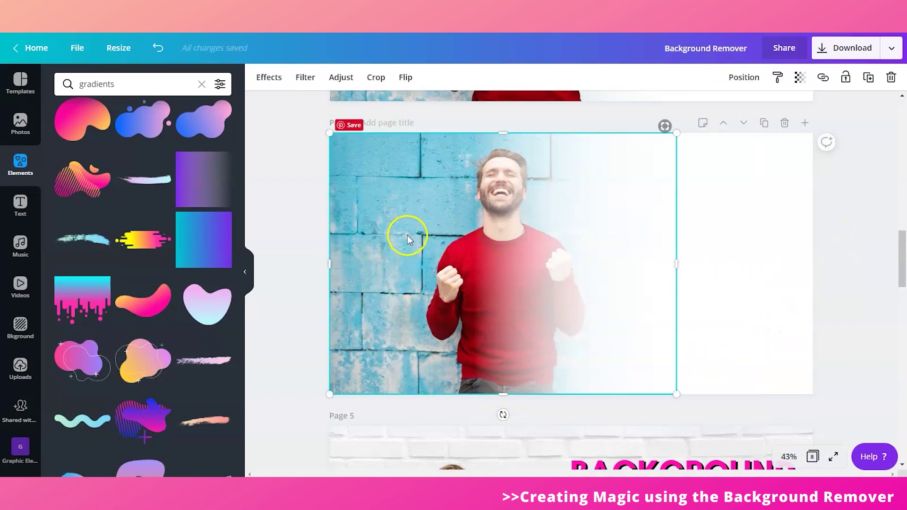
drag(407, 234, 415, 235)
click(807, 228)
click(395, 201)
drag(395, 201, 385, 203)
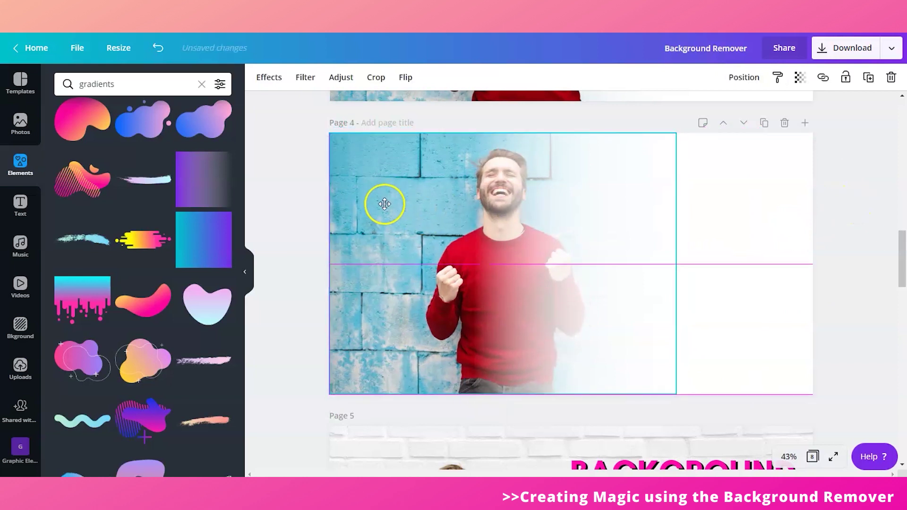
click(719, 249)
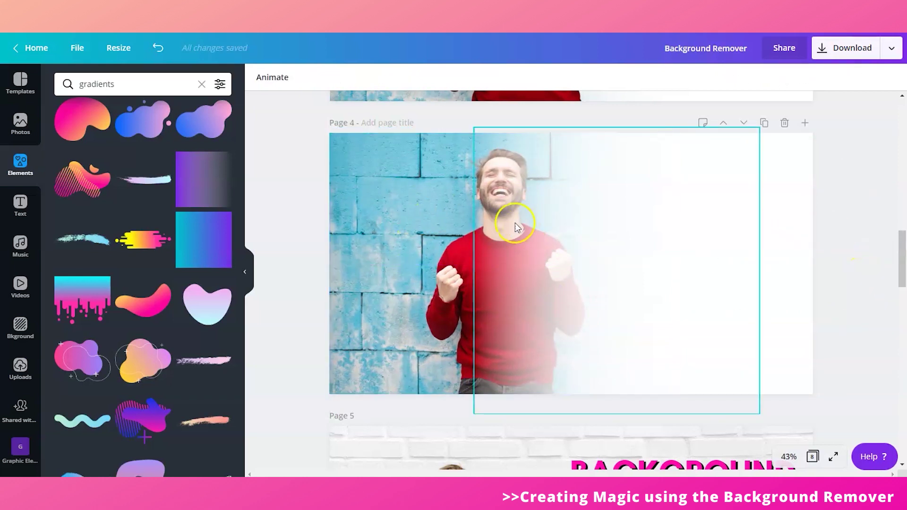
Step: Duplicate the man photo, remove the copy's background, and align it over the original
click(456, 253)
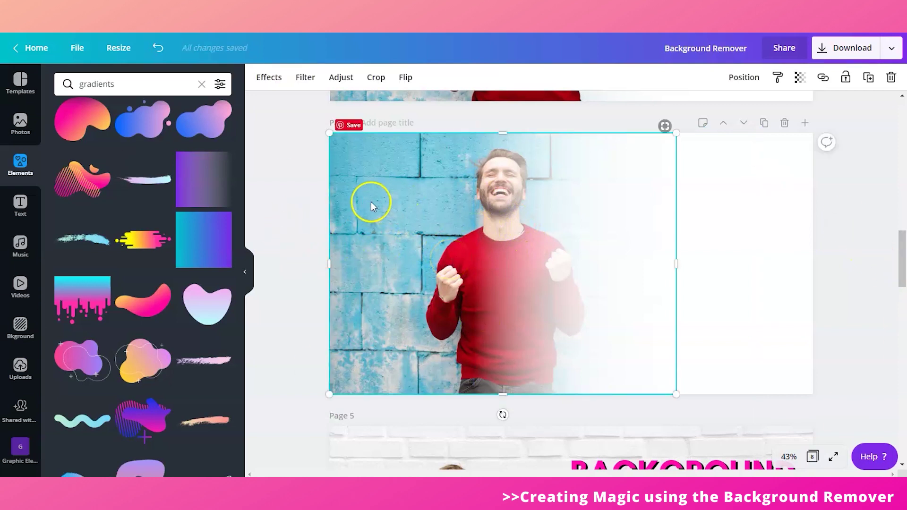
click(868, 77)
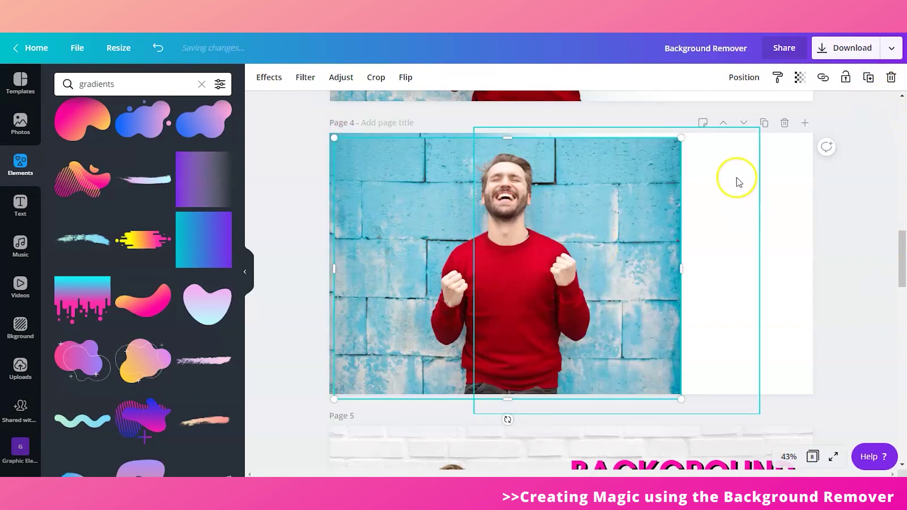
click(276, 83)
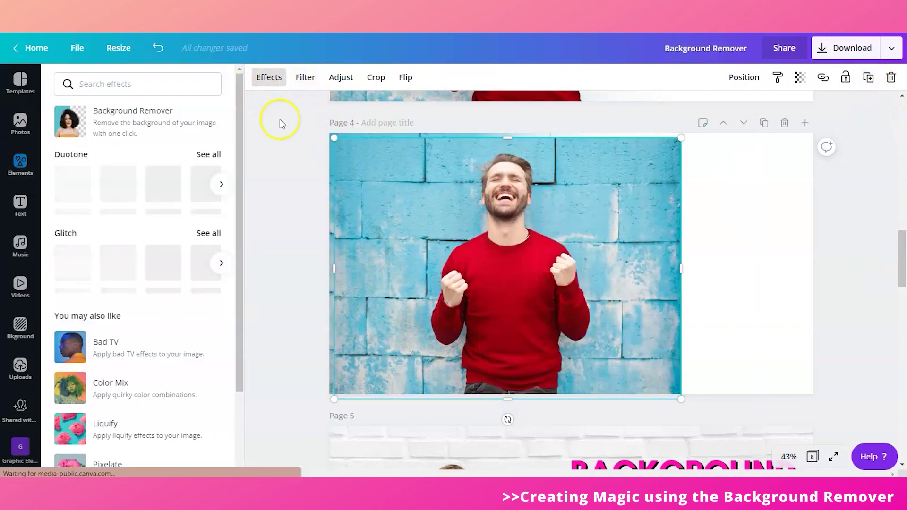
click(137, 126)
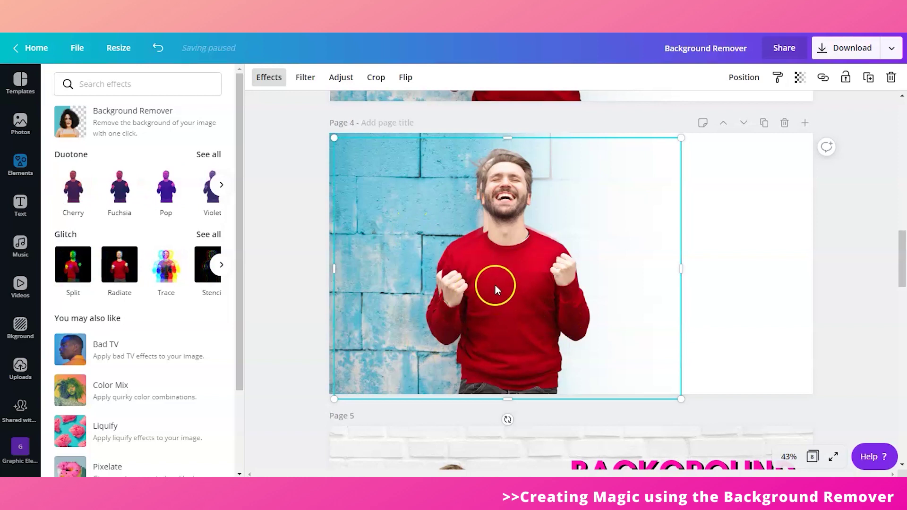
mouse_move(495, 285)
mouse_down()
mouse_move(547, 324)
mouse_move(606, 268)
mouse_move(648, 281)
mouse_move(500, 263)
mouse_move(470, 277)
mouse_move(489, 280)
mouse_up()
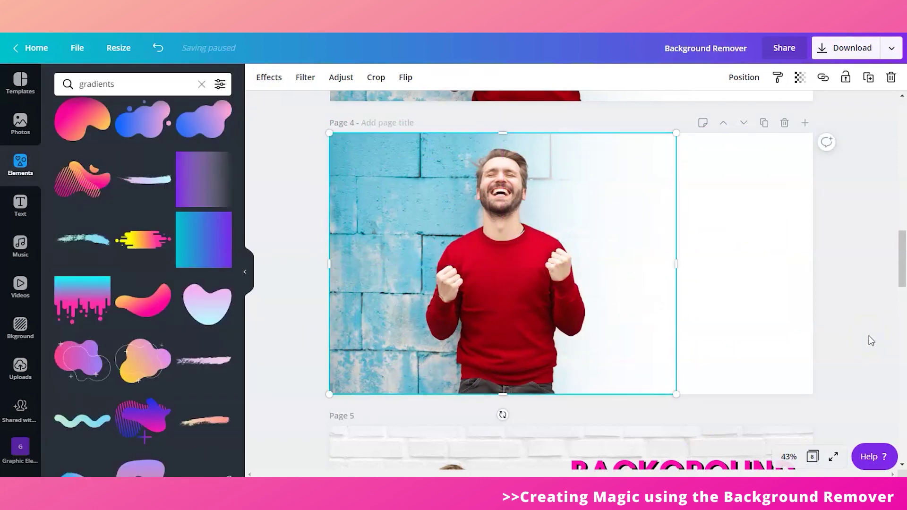
click(871, 340)
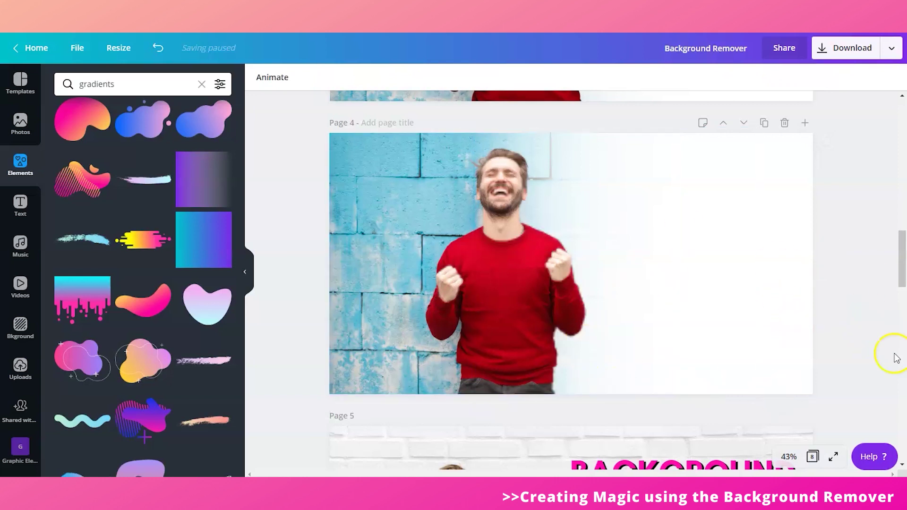
Step: Add the grandfather-and-baby photo to Page 6, trimmed and enlarged toward the bottom-right
scroll(846, 259, down, 5)
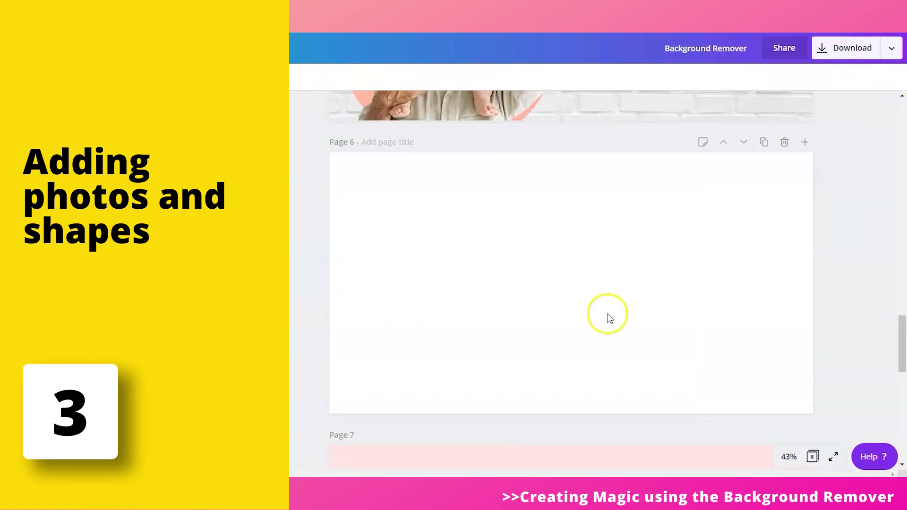
scroll(194, 354, down, 1)
click(194, 354)
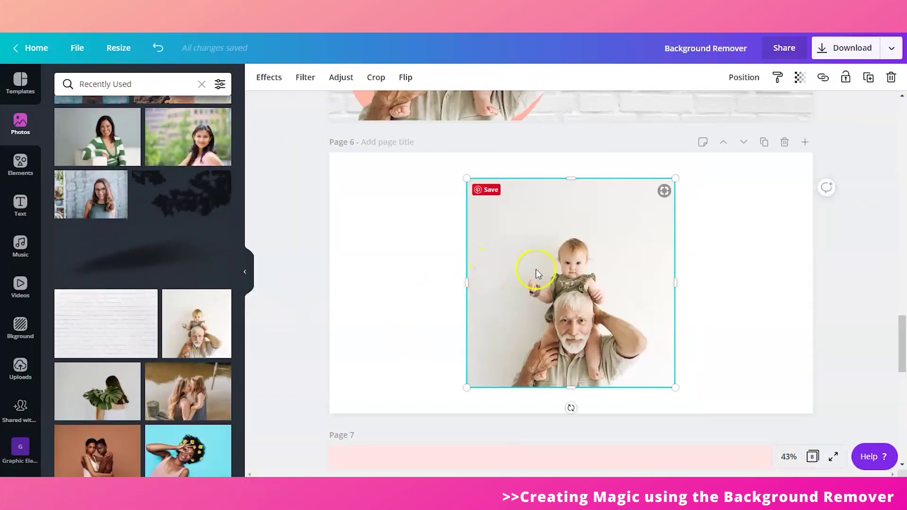
drag(537, 268, 452, 262)
drag(486, 172, 492, 219)
drag(370, 334, 371, 172)
drag(590, 381, 626, 414)
Step: Apply Background Remover to the grandfather-and-baby photo
click(269, 77)
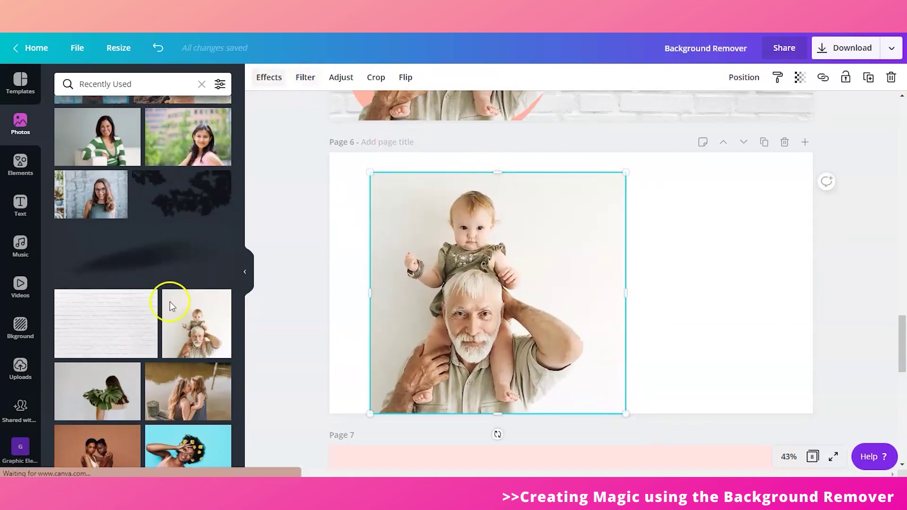
click(106, 132)
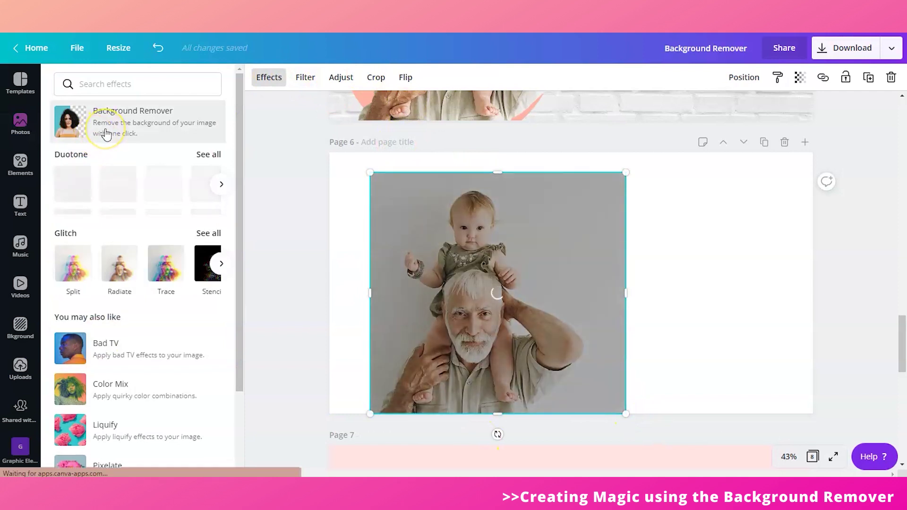
click(347, 198)
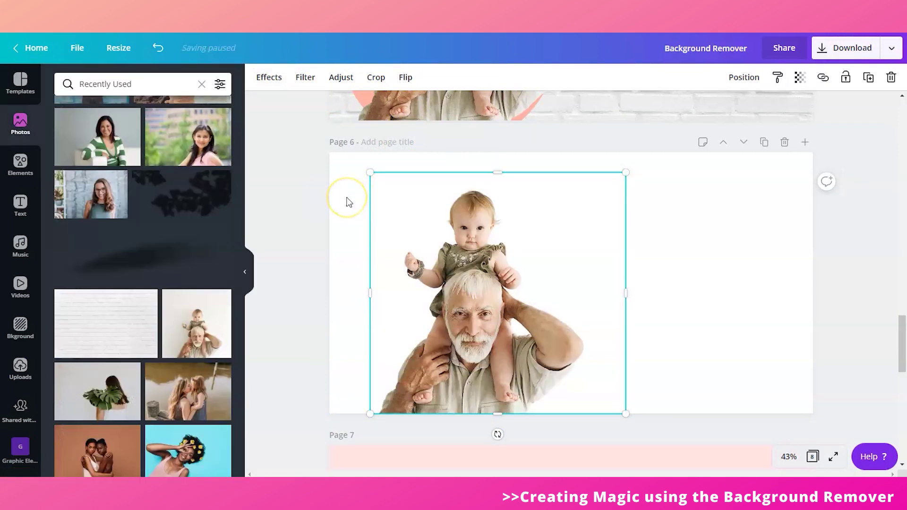
Step: Try a light pink background colour on page 6, then revert it to white
click(719, 285)
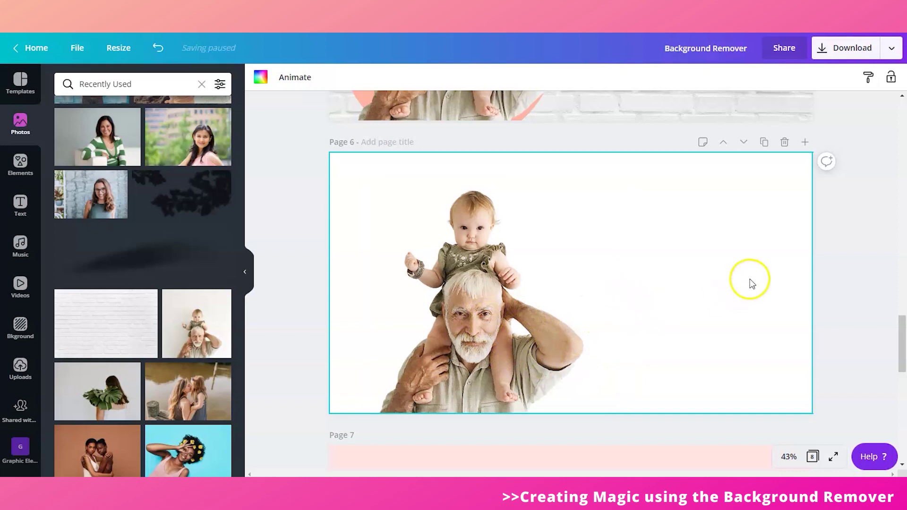
click(261, 78)
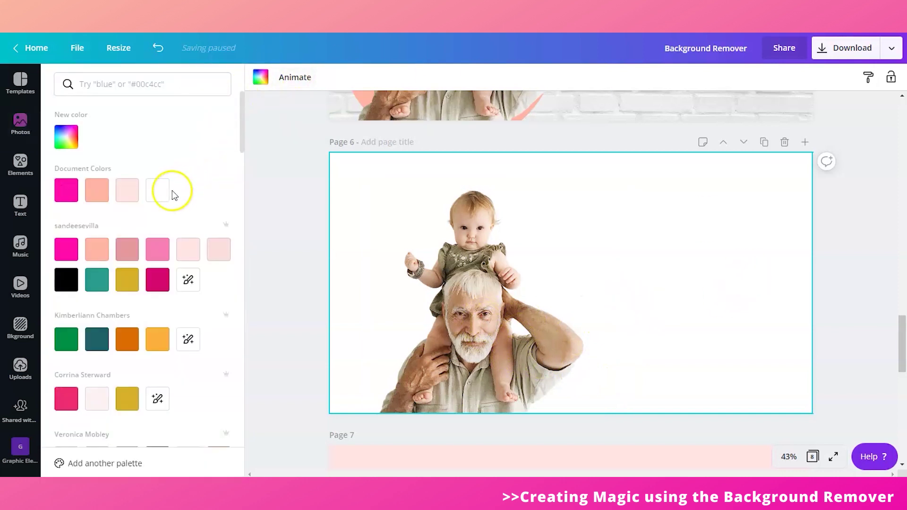
click(133, 195)
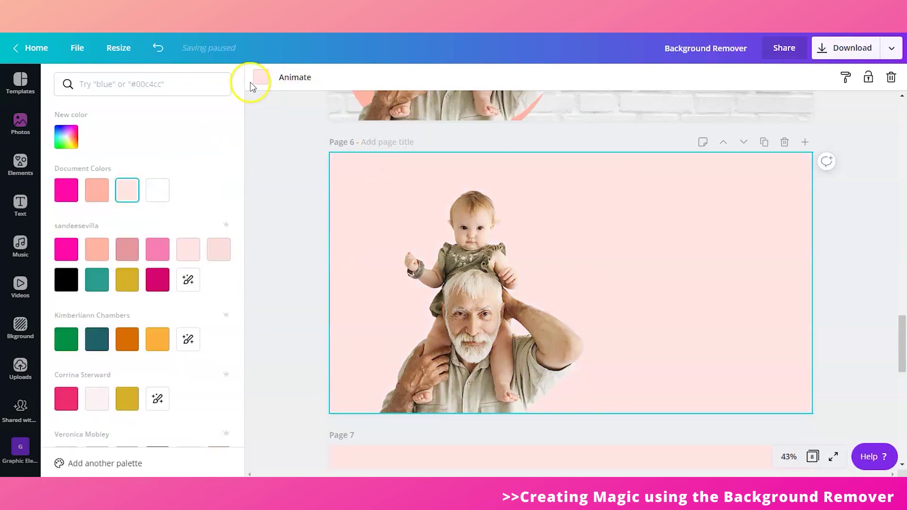
click(892, 85)
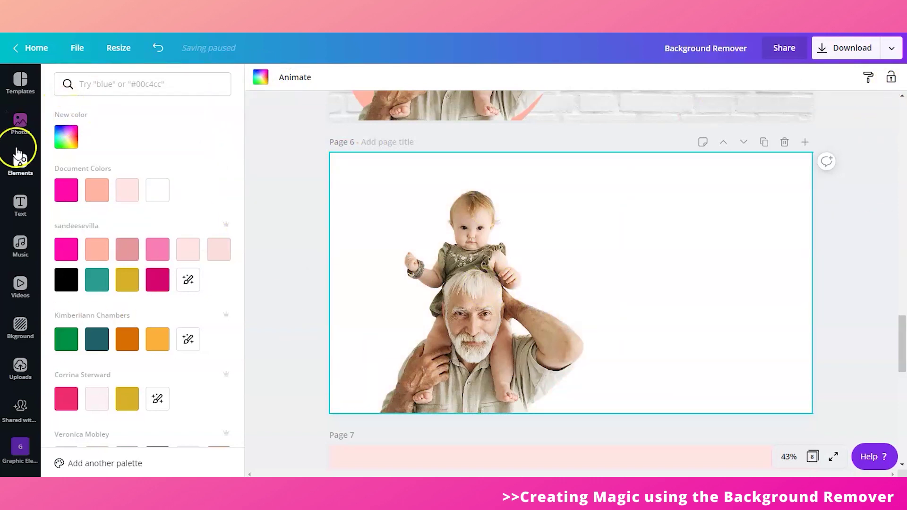
Step: Set the white brick-wall photo from Recently Used as page 6's background
click(20, 127)
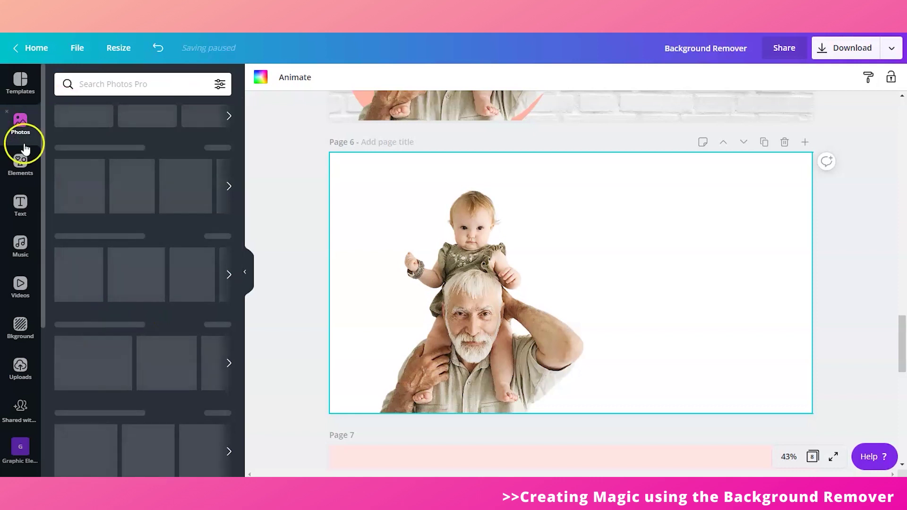
click(111, 234)
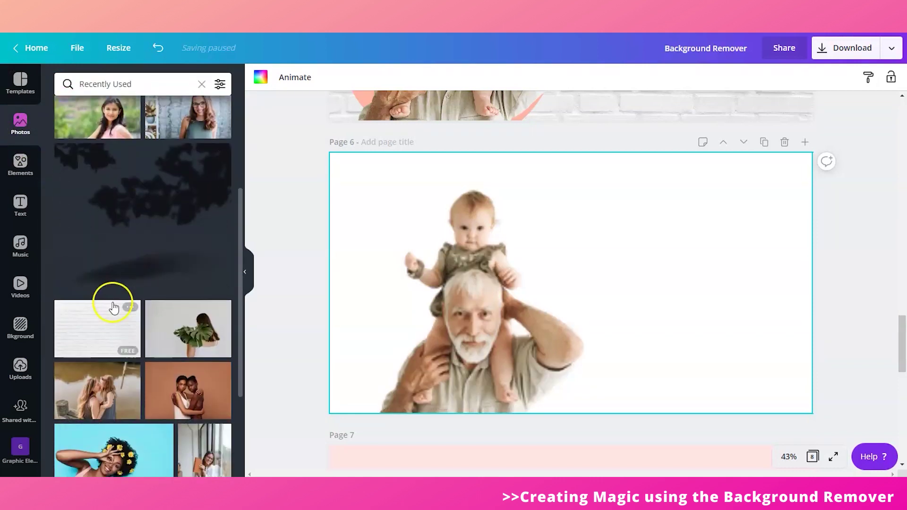
click(106, 341)
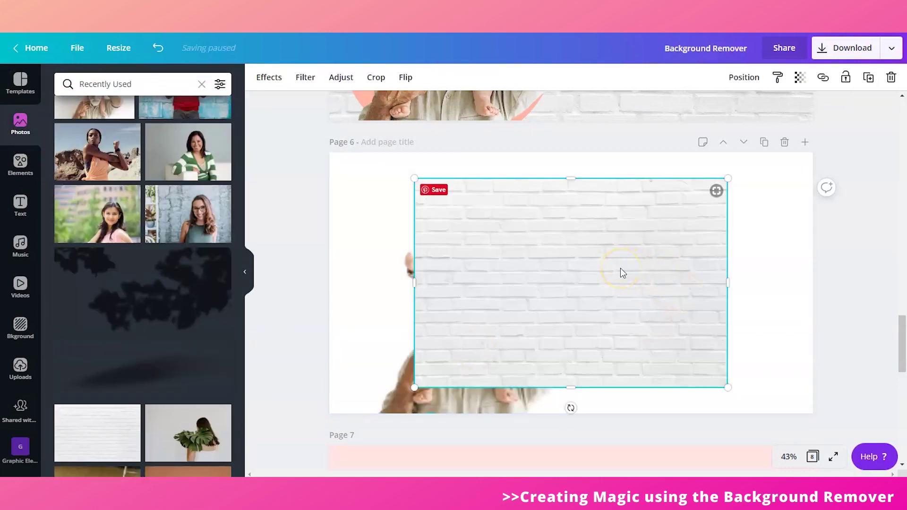
drag(601, 269, 518, 240)
click(872, 233)
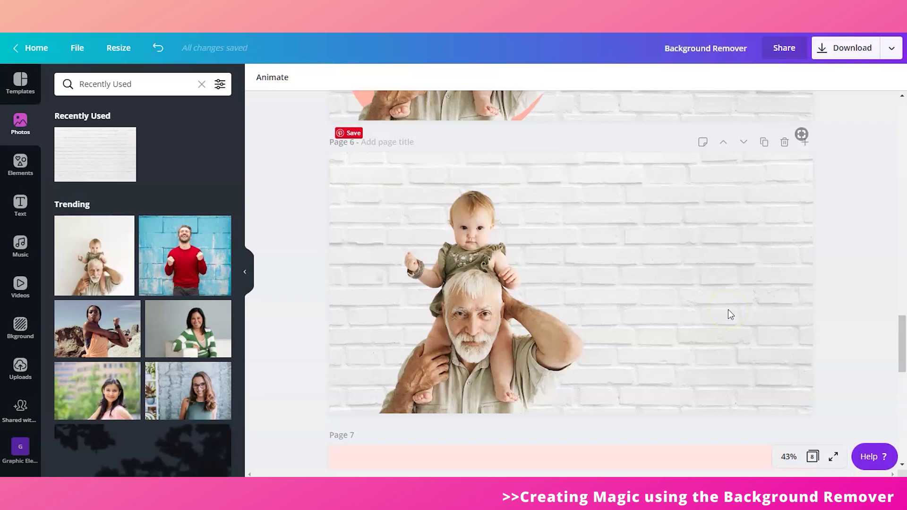
click(717, 316)
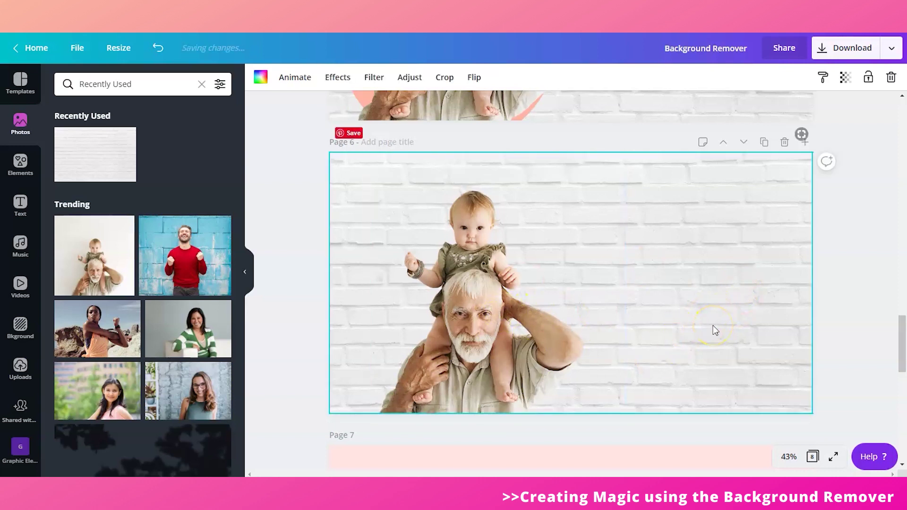
Step: Add an enlarged yellow circle behind the grandfather-and-baby cutout
key(c)
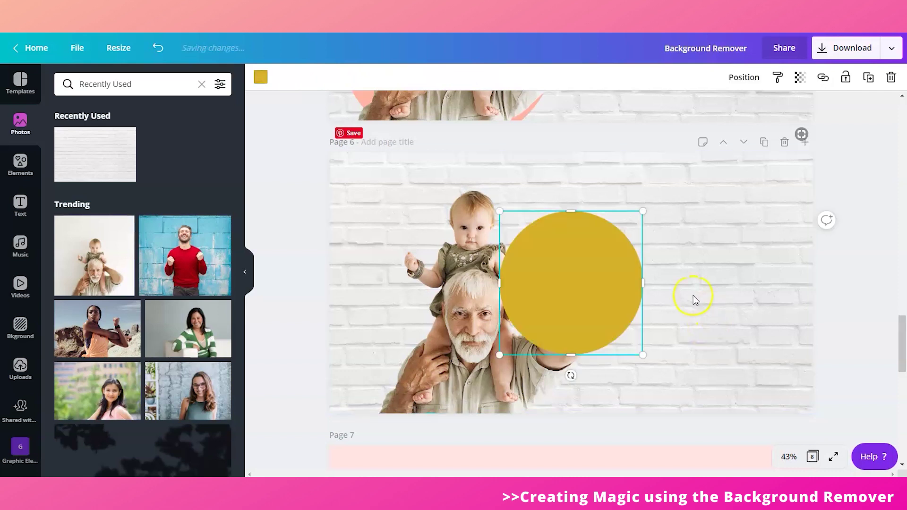
click(516, 224)
drag(491, 207, 441, 156)
drag(544, 250, 470, 275)
click(745, 78)
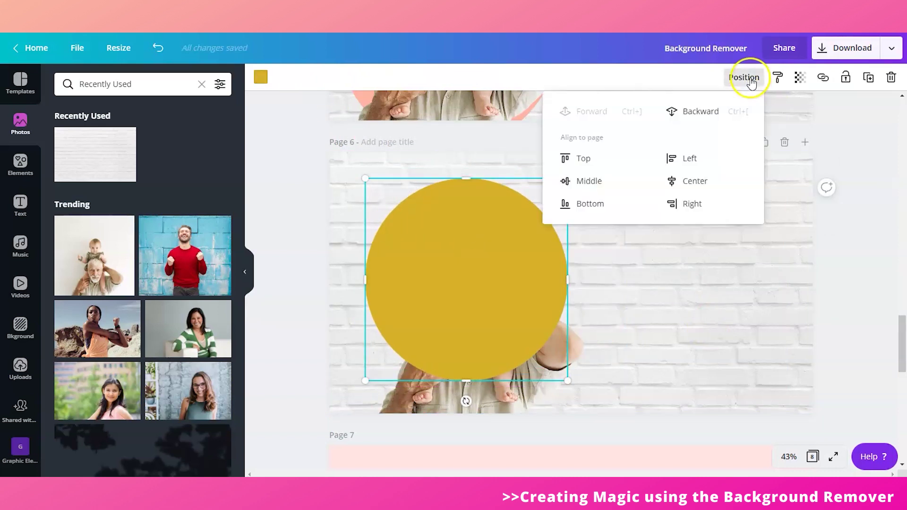
click(701, 112)
drag(567, 380, 601, 411)
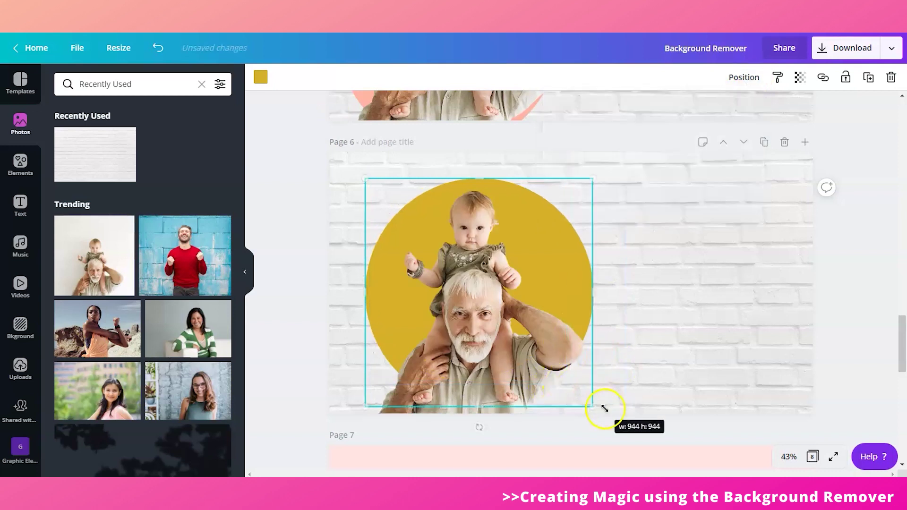
Step: Lower the cutout slightly and delete the yellow circle
click(623, 197)
drag(557, 271, 563, 280)
double_click(755, 251)
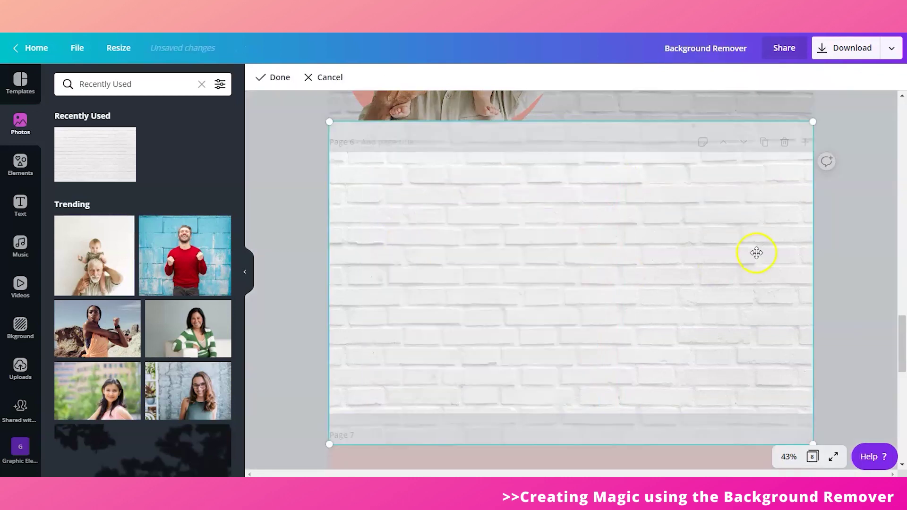
click(865, 269)
click(866, 270)
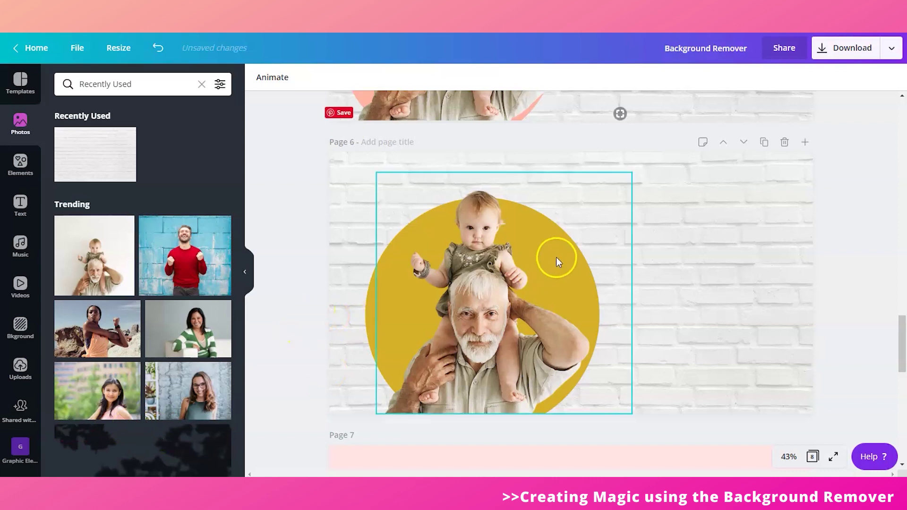
click(368, 302)
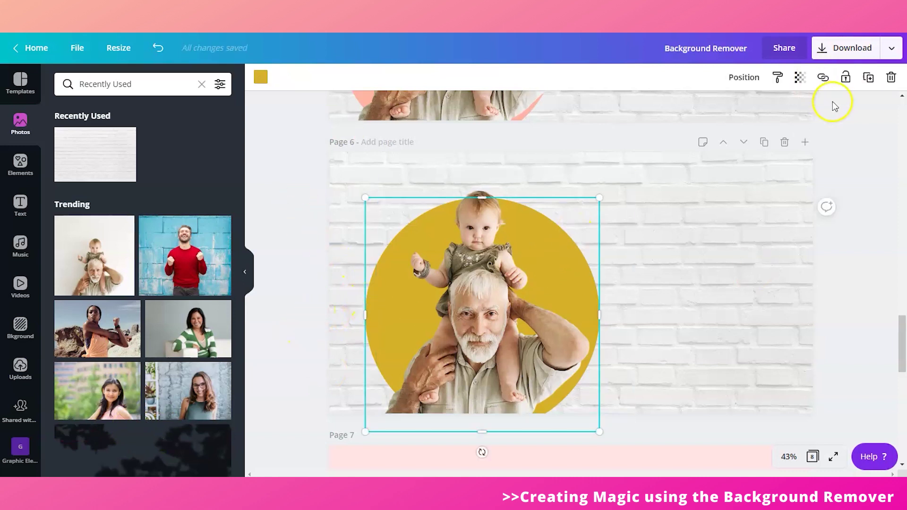
click(889, 78)
Step: Add a salmon rectangle, rotate and stretch it into a diagonal band, and send it Backward
click(732, 250)
key(ctrl+v)
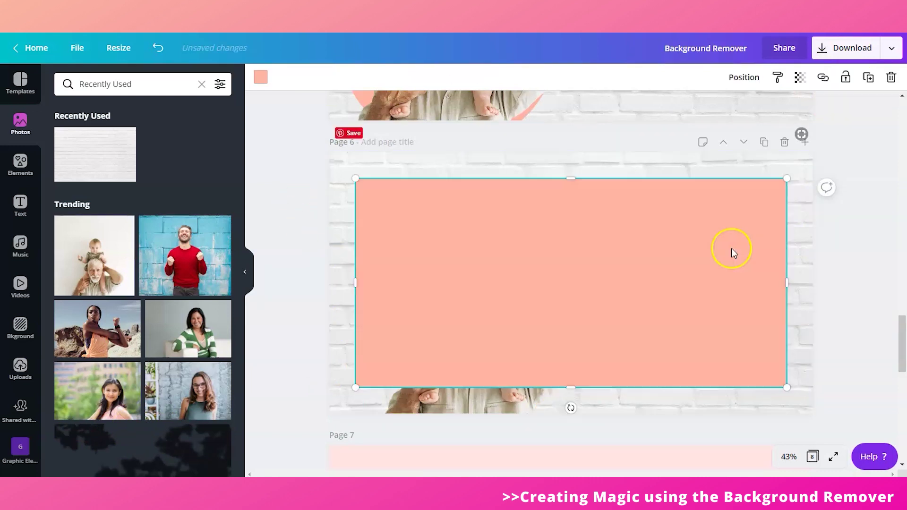
drag(628, 247, 576, 280)
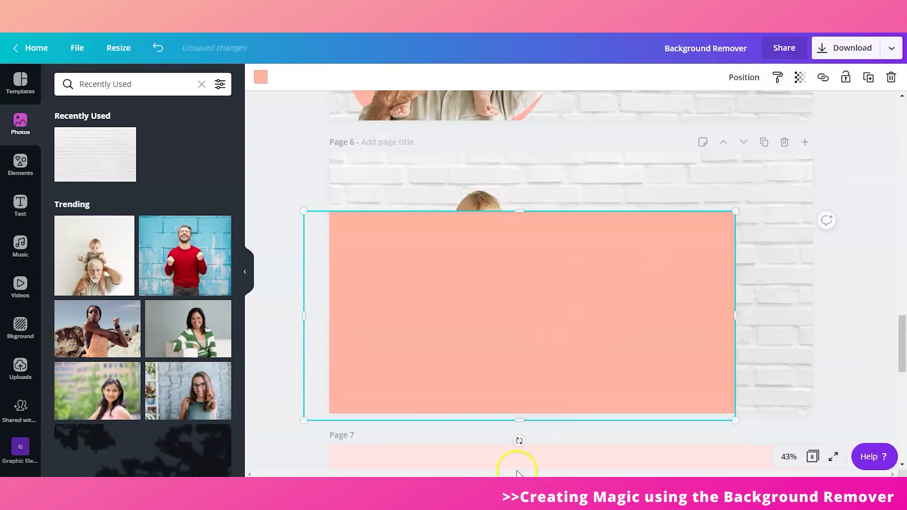
drag(518, 441, 496, 453)
drag(555, 299, 461, 259)
drag(412, 439, 543, 453)
click(743, 77)
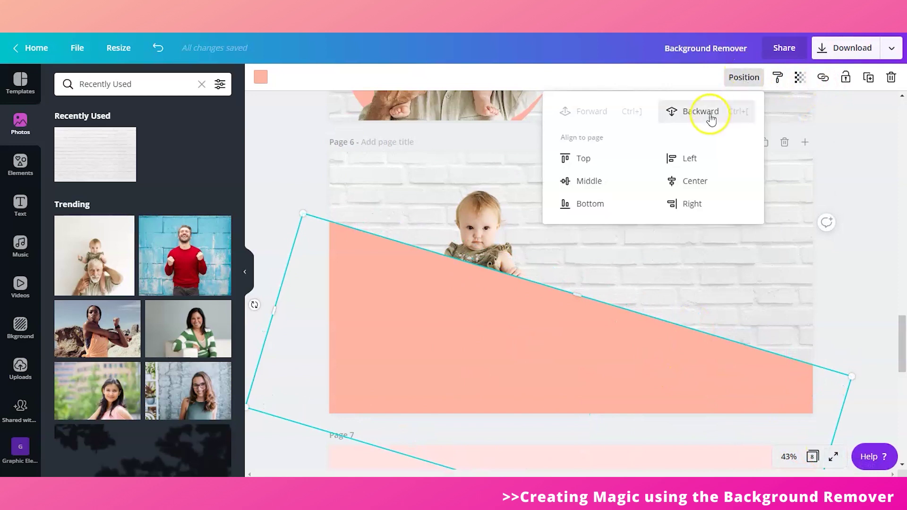
click(855, 248)
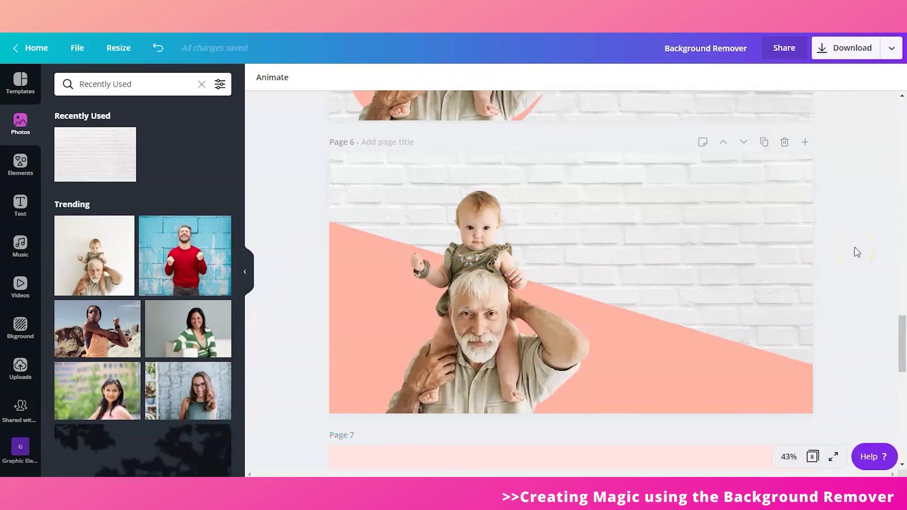
click(863, 293)
Step: Add the green-striped sweater photo from Photos > Trending to blank page 8
scroll(863, 296, up, 2)
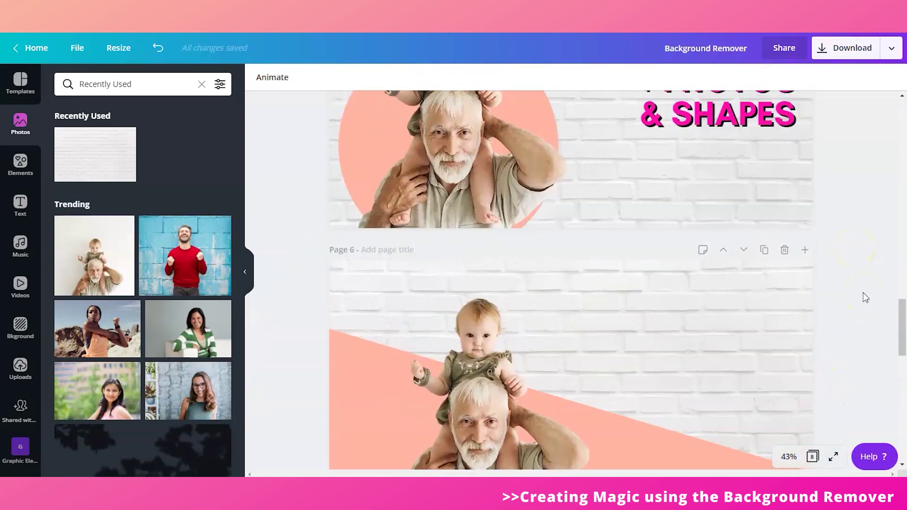
scroll(863, 296, down, 3)
scroll(864, 302, down, 4)
scroll(864, 306, down, 3)
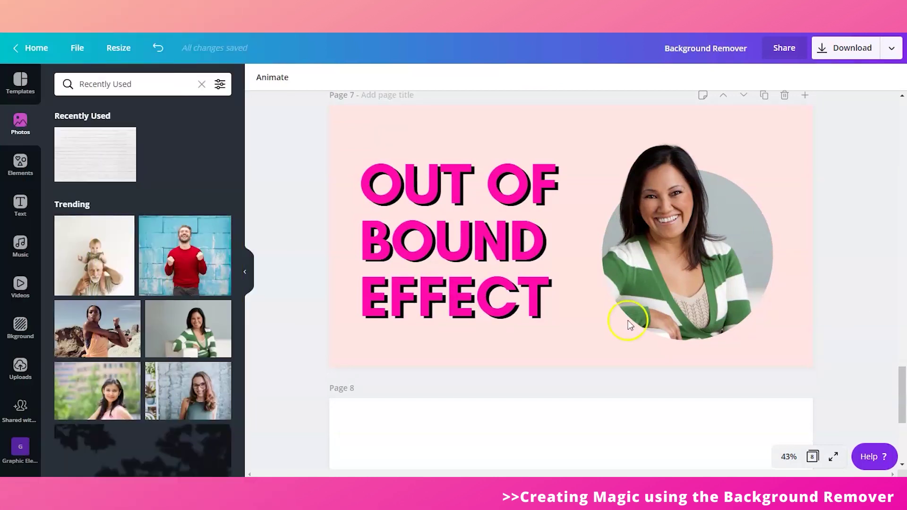
click(703, 259)
scroll(677, 247, down, 2)
scroll(677, 247, down, 5)
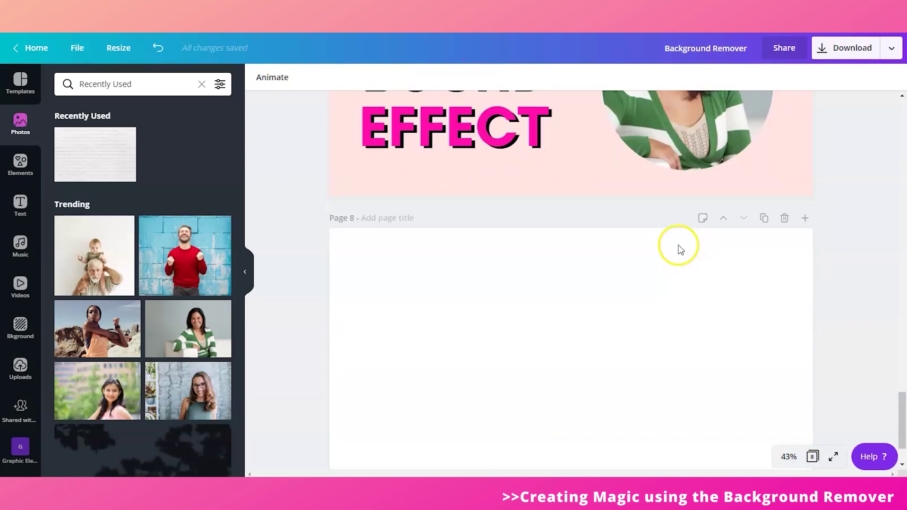
click(638, 252)
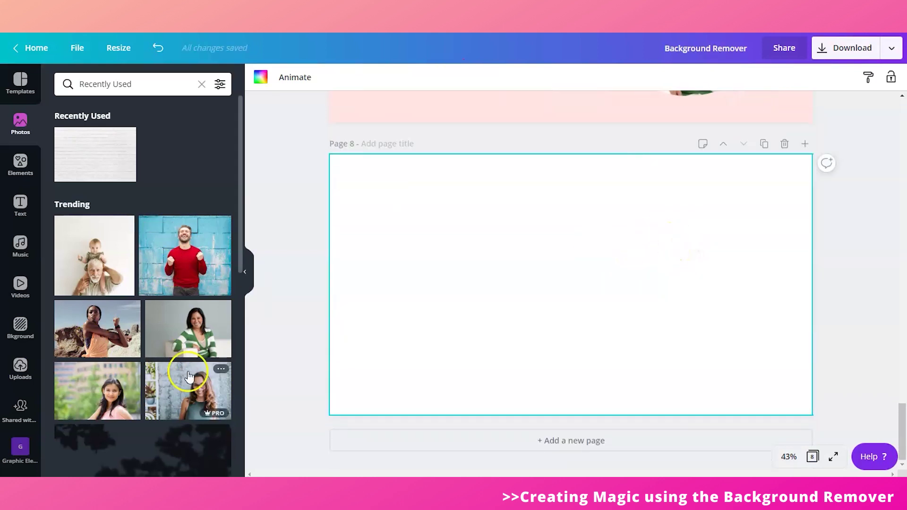
click(183, 334)
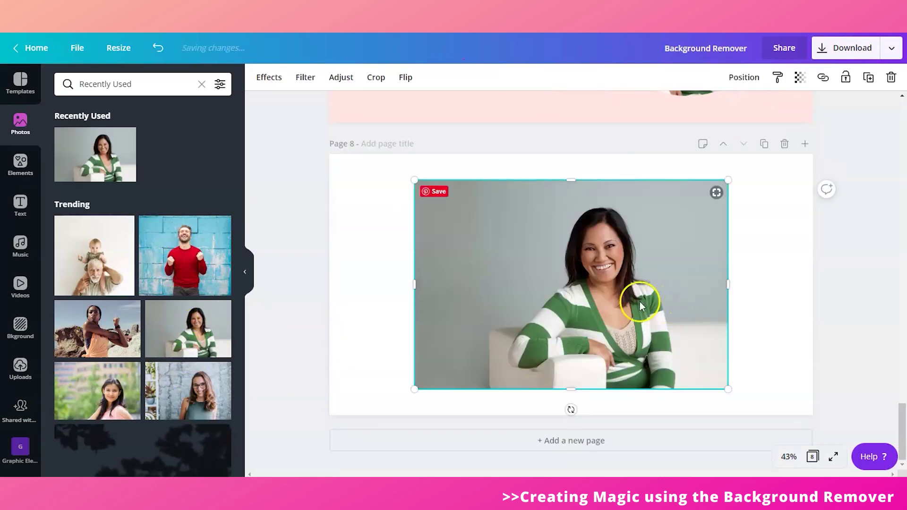
Step: Enlarge the woman's photo to fill the page height, then shift it slightly right
drag(611, 289, 524, 267)
drag(646, 364, 730, 411)
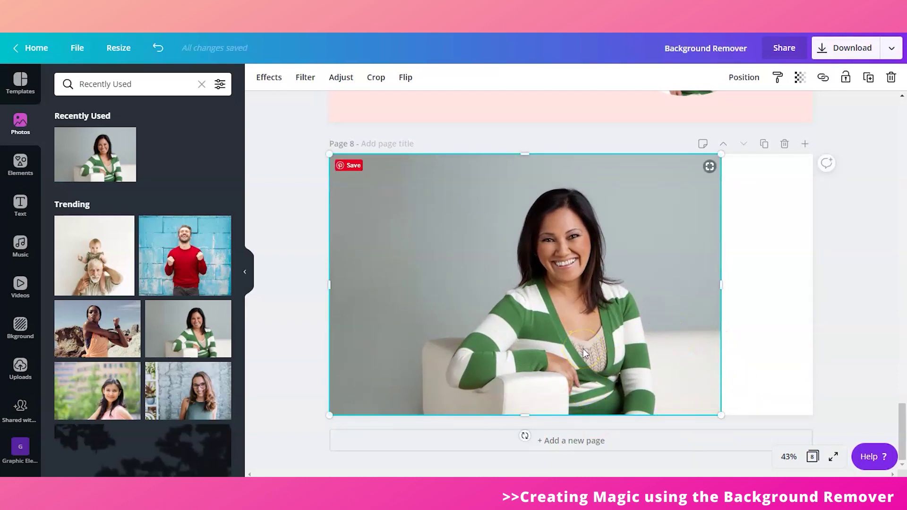
click(758, 258)
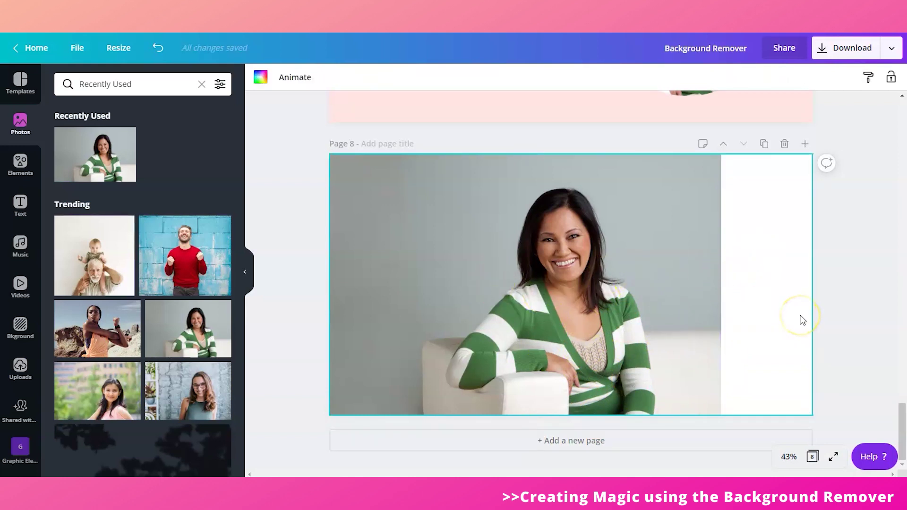
click(632, 302)
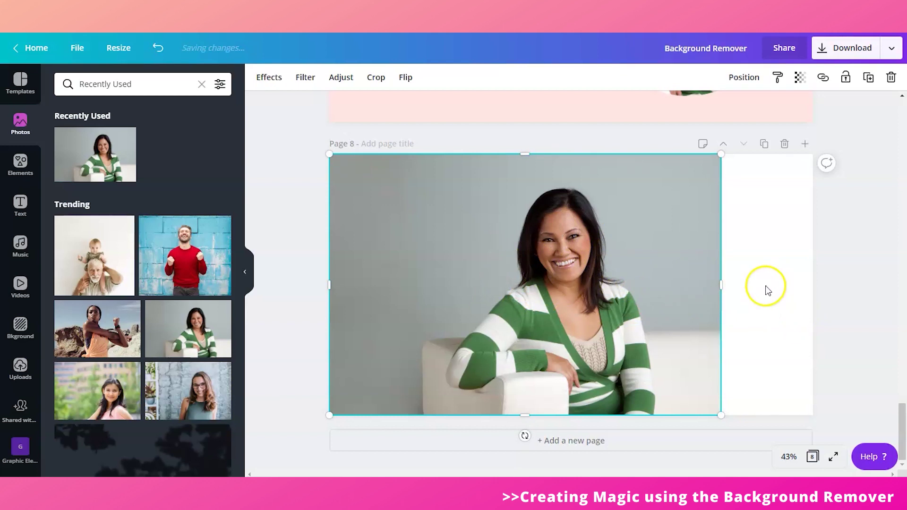
drag(652, 289, 564, 289)
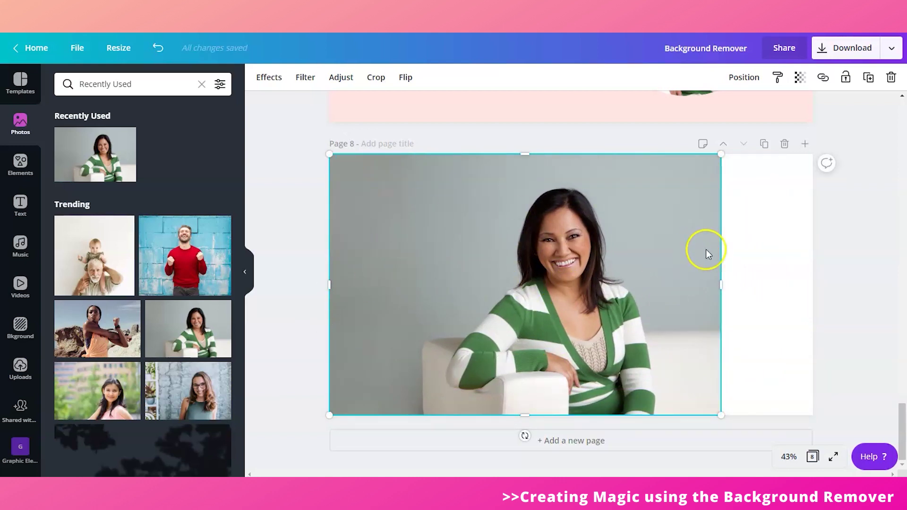
click(792, 264)
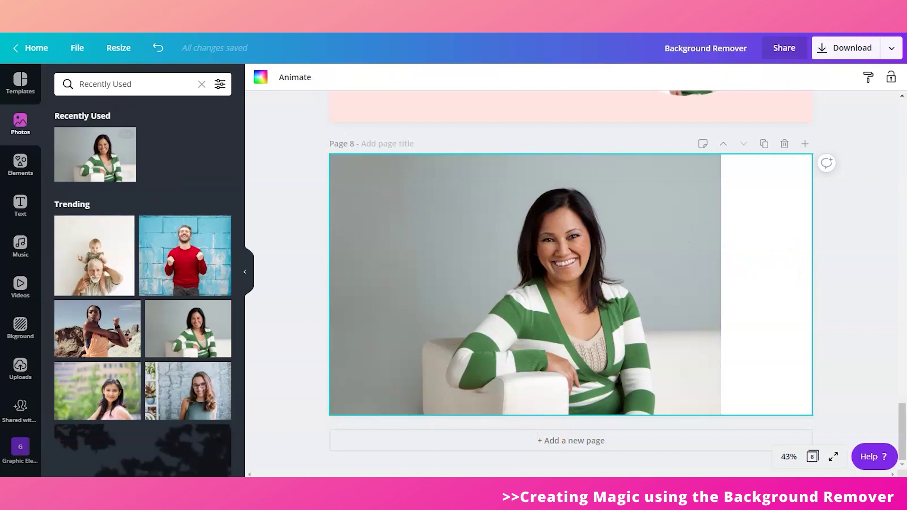
Step: Add a circle frame from Elements and lower its transparency to 30
click(21, 163)
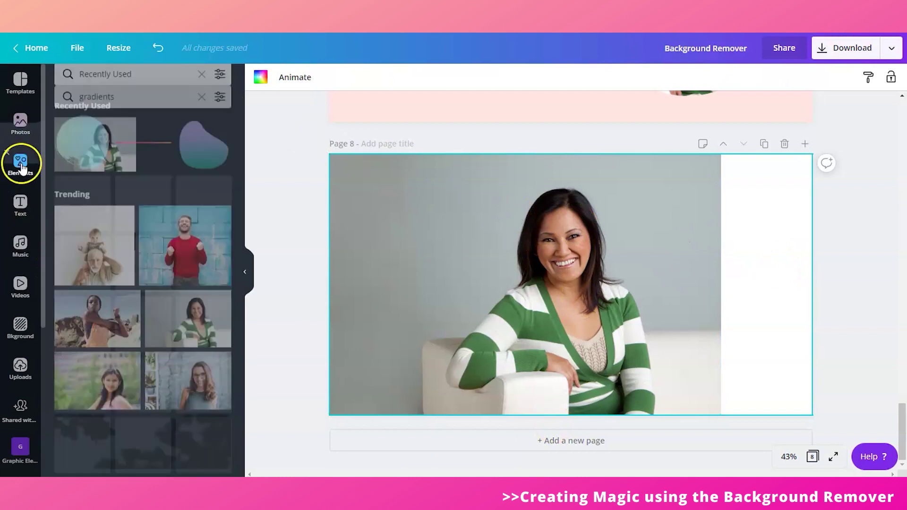
click(202, 85)
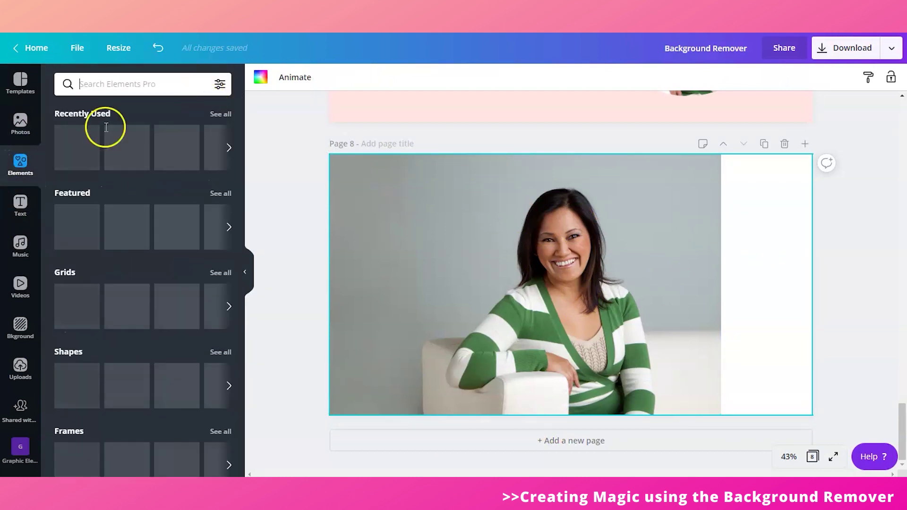
scroll(83, 285, down, 3)
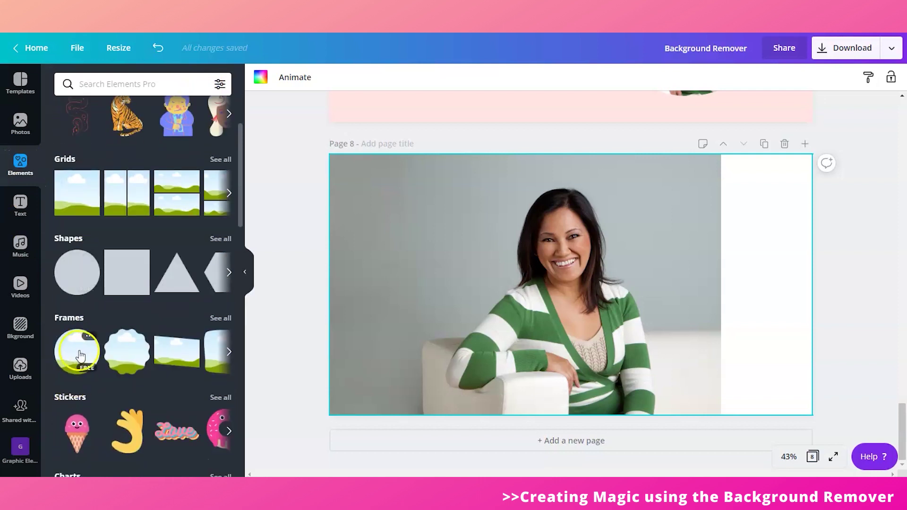
click(81, 355)
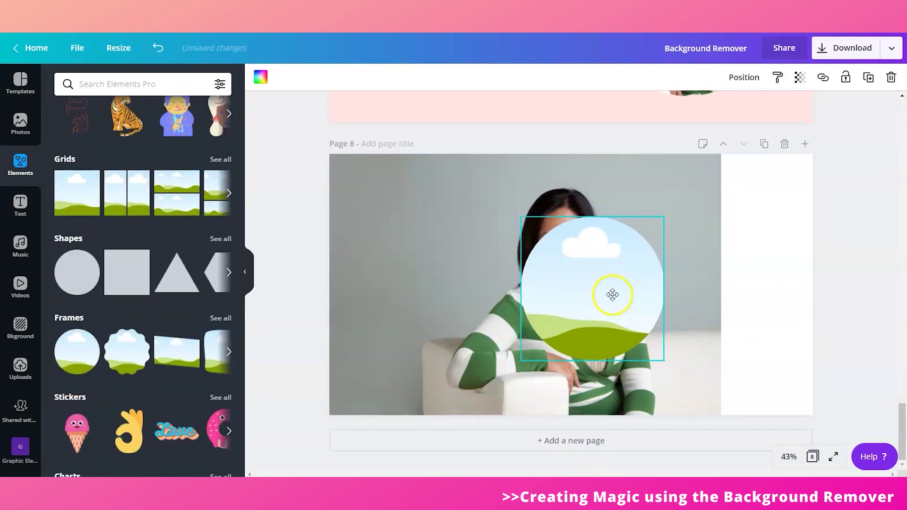
click(800, 76)
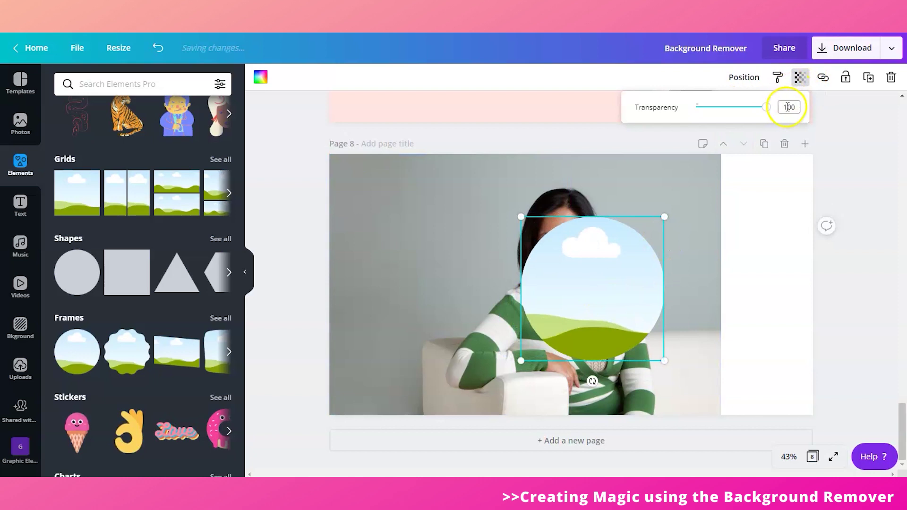
text(30)
key(Return)
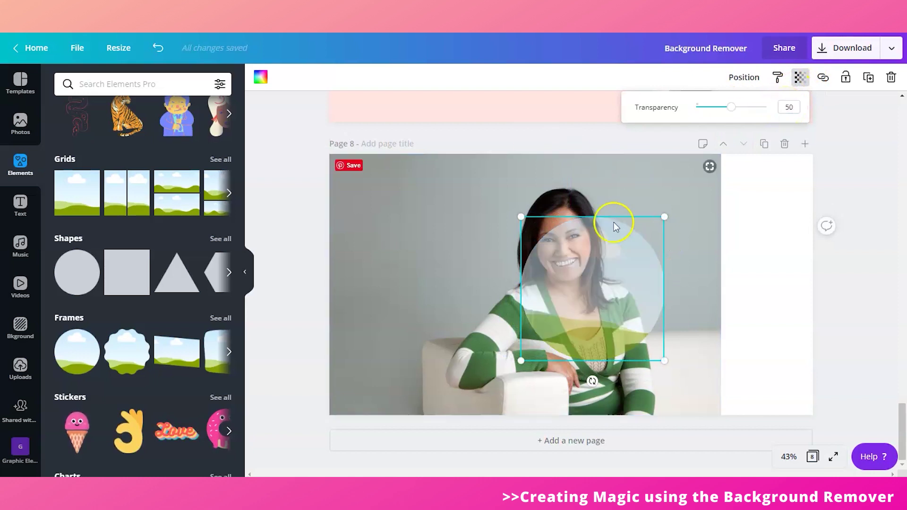
Step: Enlarge and center the circle over her head and shoulders, then make it fully opaque
drag(600, 278, 585, 274)
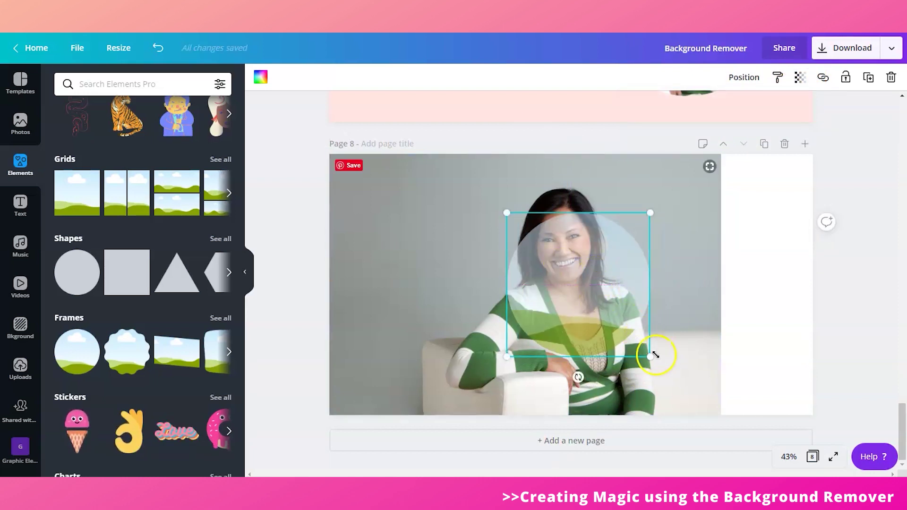
drag(651, 354, 662, 365)
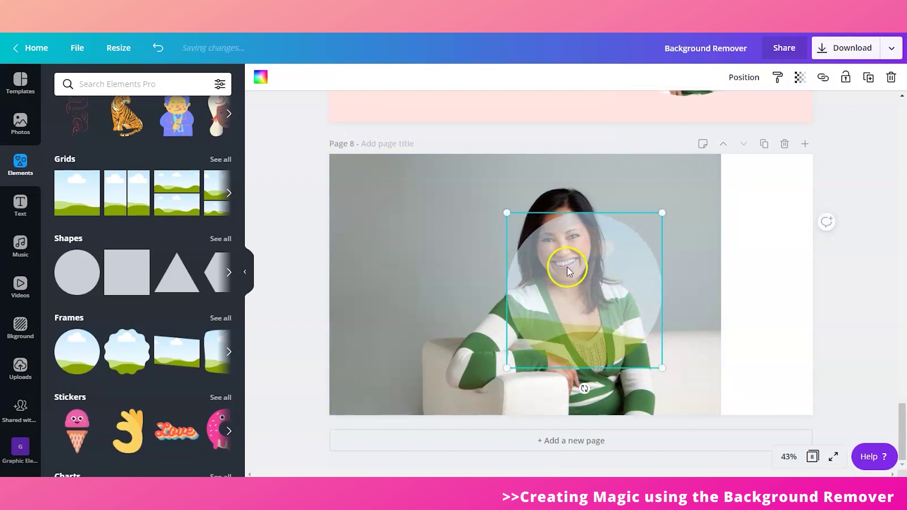
drag(566, 265, 607, 304)
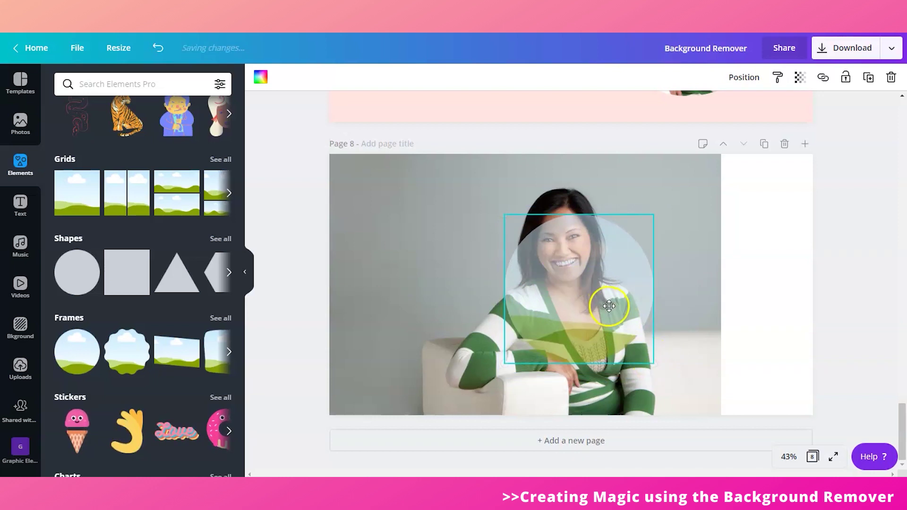
click(800, 77)
drag(734, 110, 765, 106)
click(729, 260)
Step: Duplicate the woman's photo and drop the copy into the circle frame
click(676, 207)
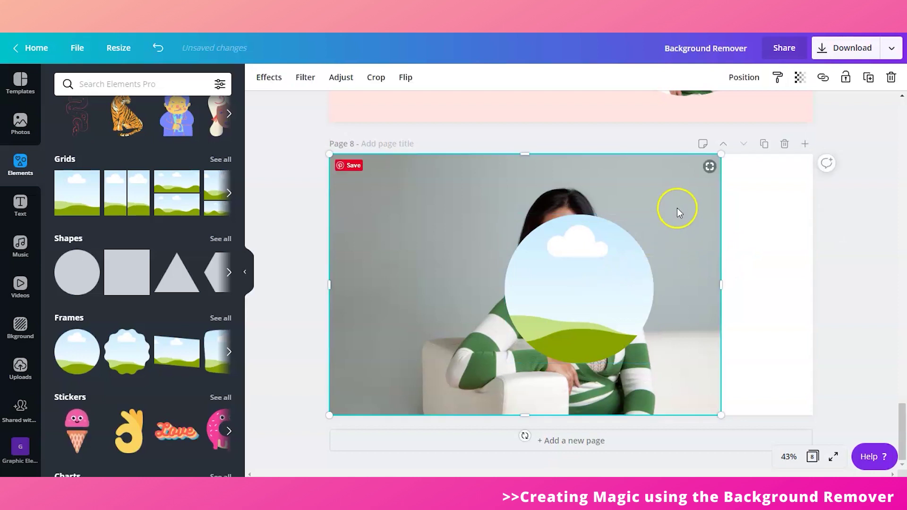
click(868, 77)
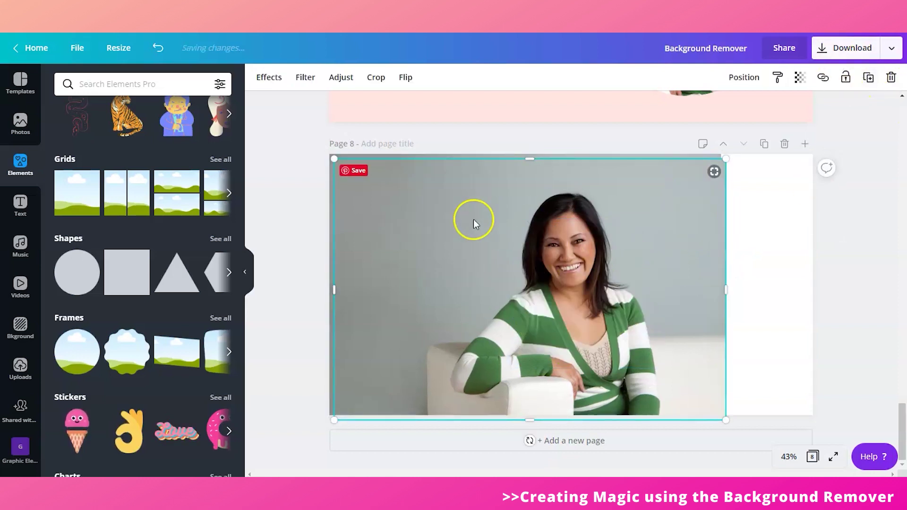
drag(474, 218, 557, 283)
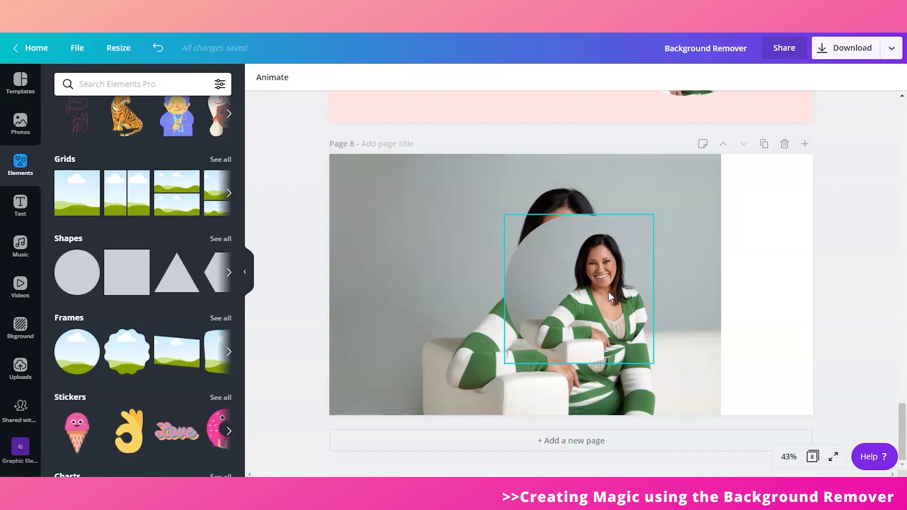
Step: Scale the image inside the circle so it lines up exactly with the original photo
click(751, 325)
double_click(586, 277)
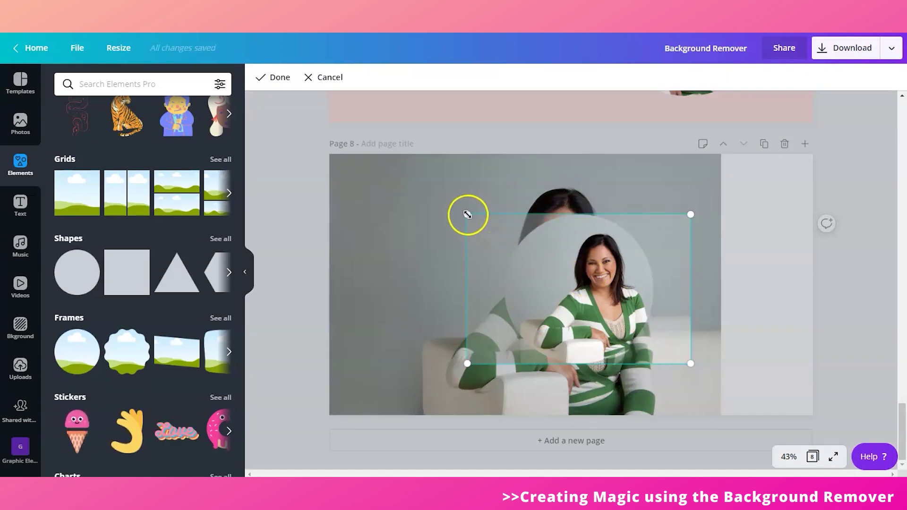
drag(467, 215, 354, 190)
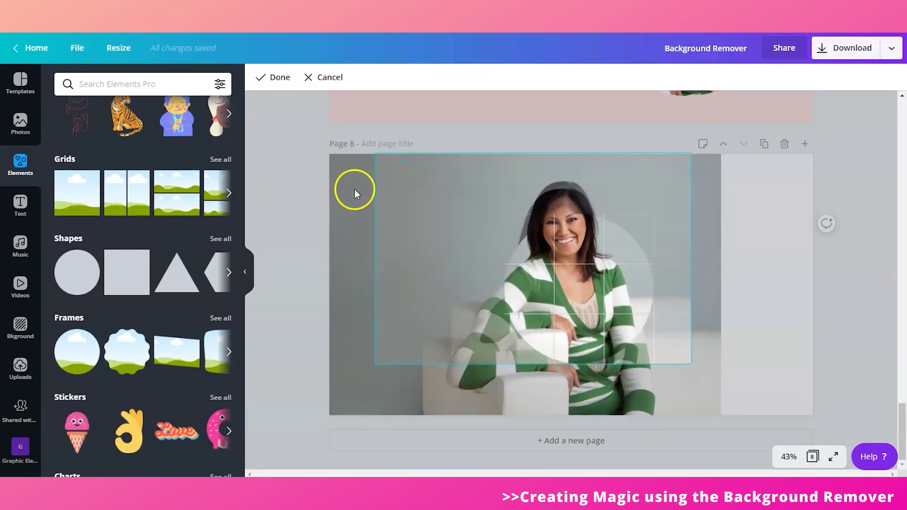
drag(372, 361, 330, 415)
drag(691, 416, 721, 415)
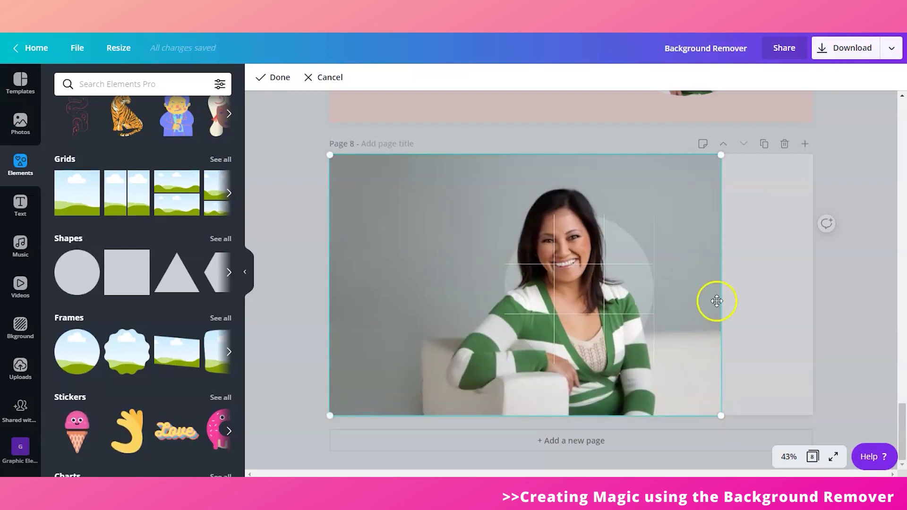
key(Return)
click(803, 299)
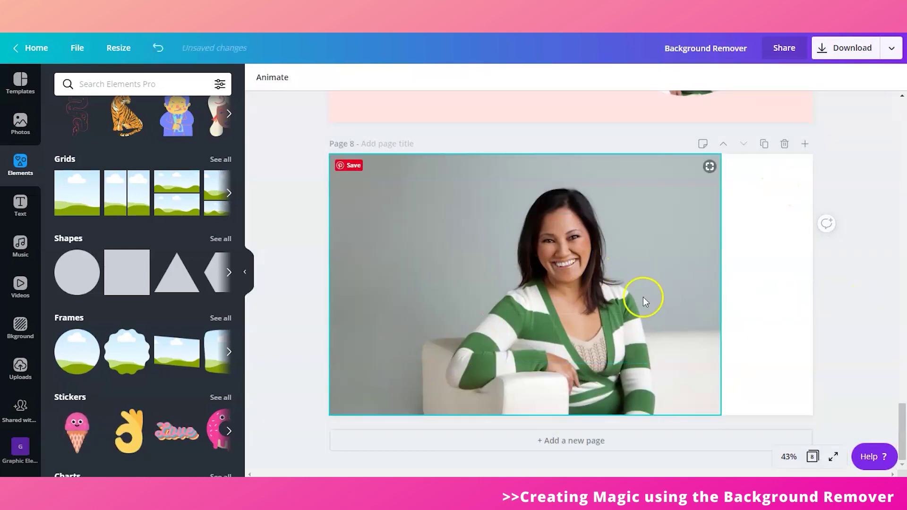
click(587, 259)
click(819, 295)
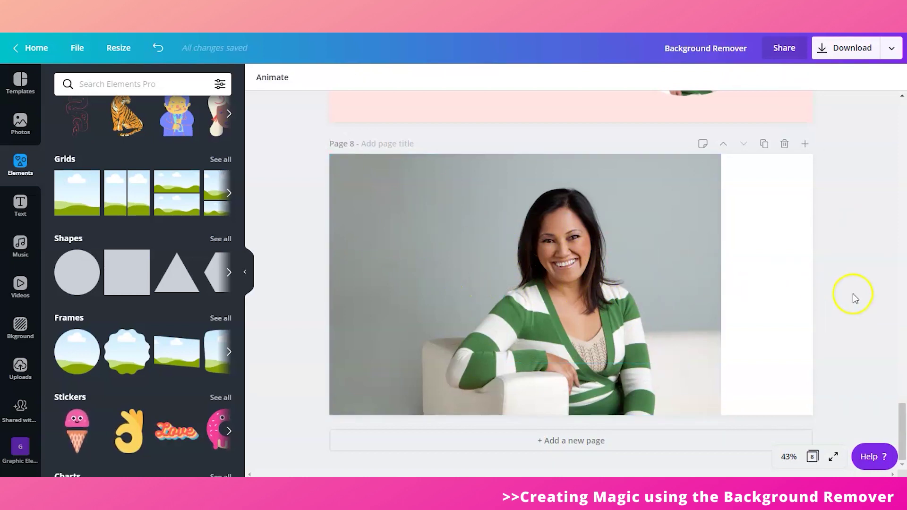
drag(389, 204, 373, 345)
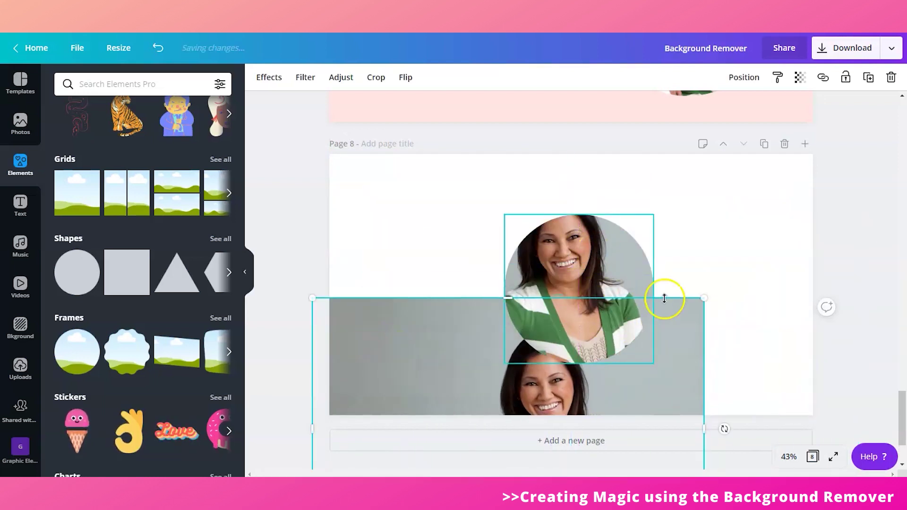
click(826, 307)
click(756, 348)
click(607, 261)
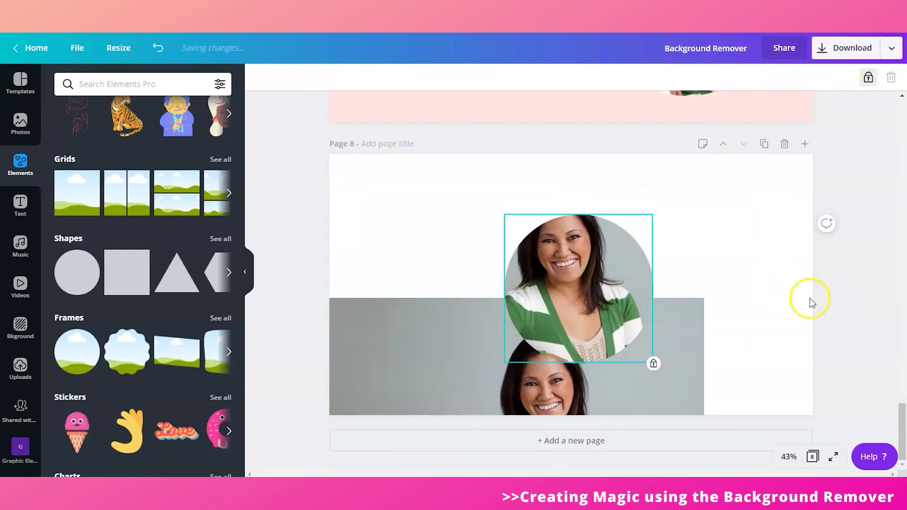
click(690, 364)
drag(691, 355, 699, 234)
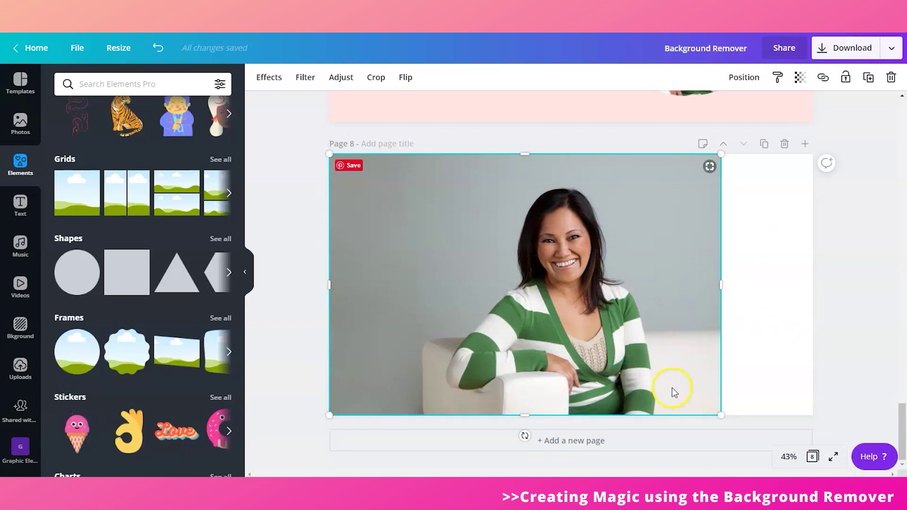
Step: Bring the full woman photo forward in front of the circle and remove its background
click(744, 76)
click(605, 116)
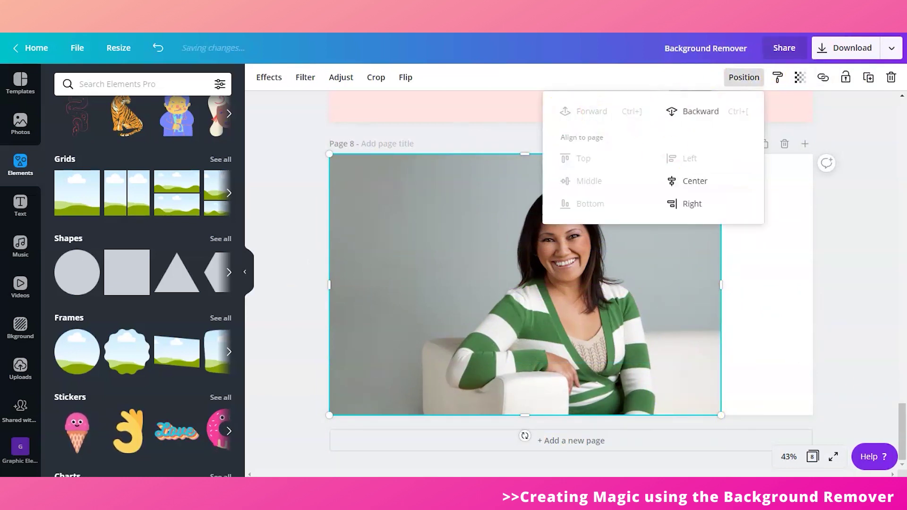
click(268, 77)
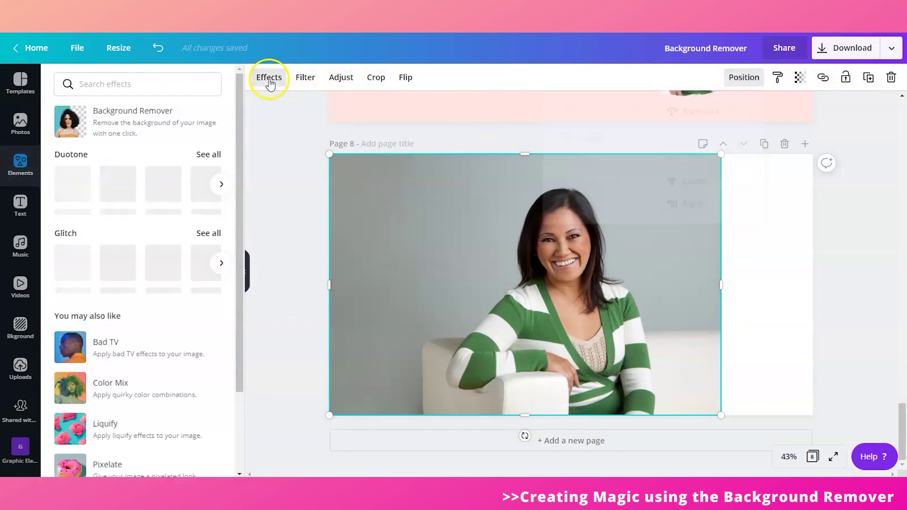
click(86, 121)
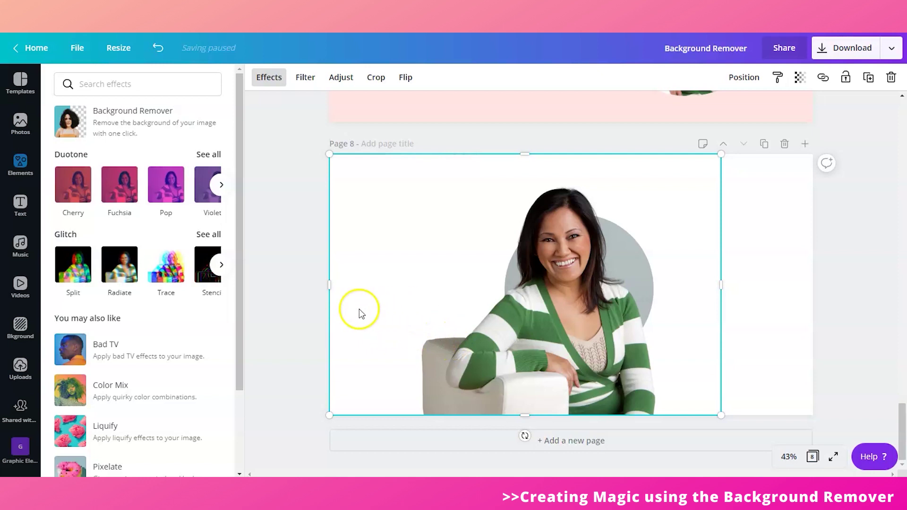
Step: Crop the cut-out in from the left, bottom and right to her head and shoulders
drag(333, 282, 510, 288)
drag(610, 384, 616, 312)
drag(721, 241, 646, 235)
click(718, 239)
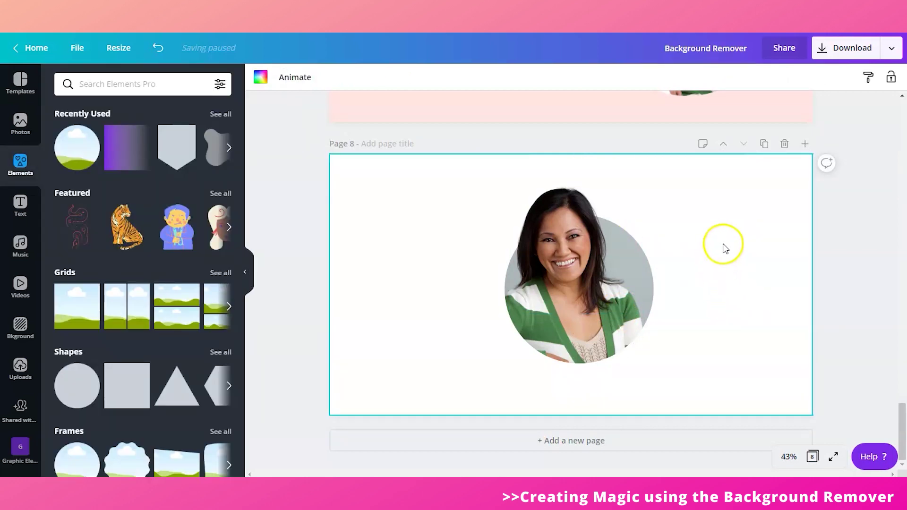
Step: Unlock the circle photo and group it with the cut-out woman
drag(724, 244, 494, 348)
click(705, 333)
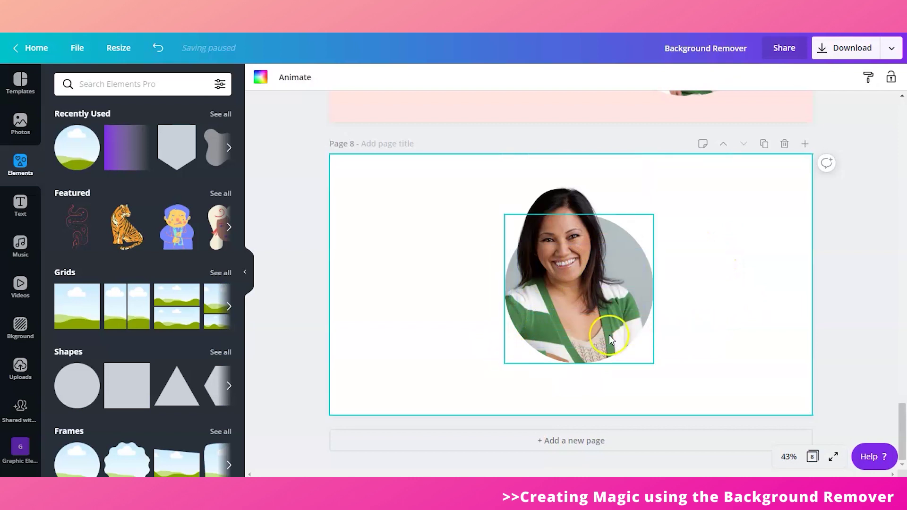
click(608, 336)
click(867, 78)
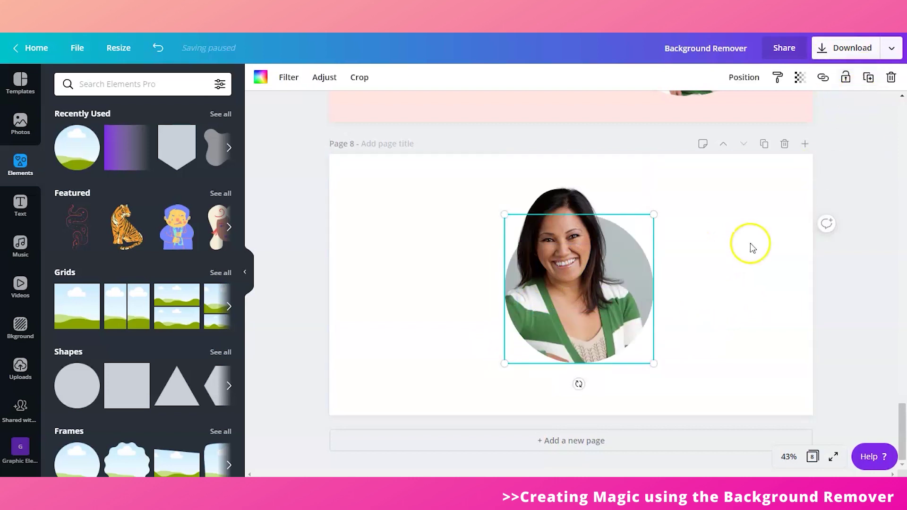
click(709, 239)
drag(708, 239, 532, 384)
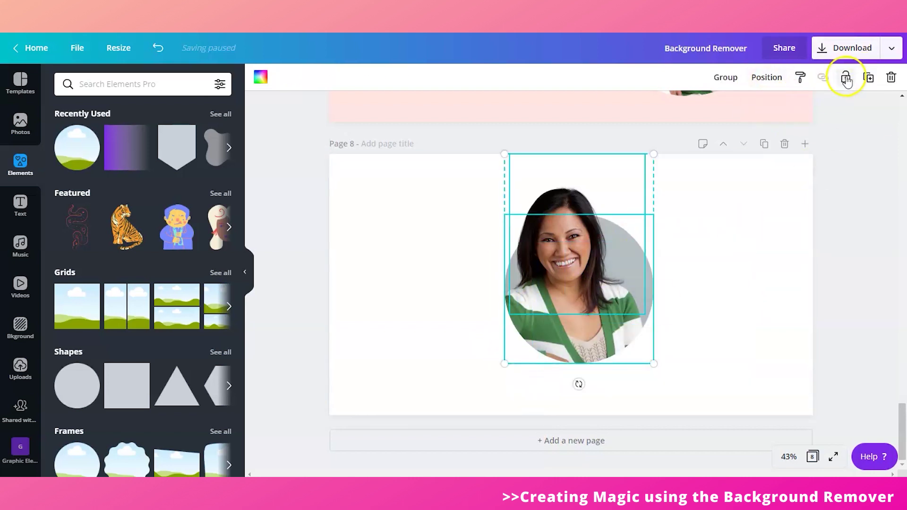
click(734, 78)
click(688, 240)
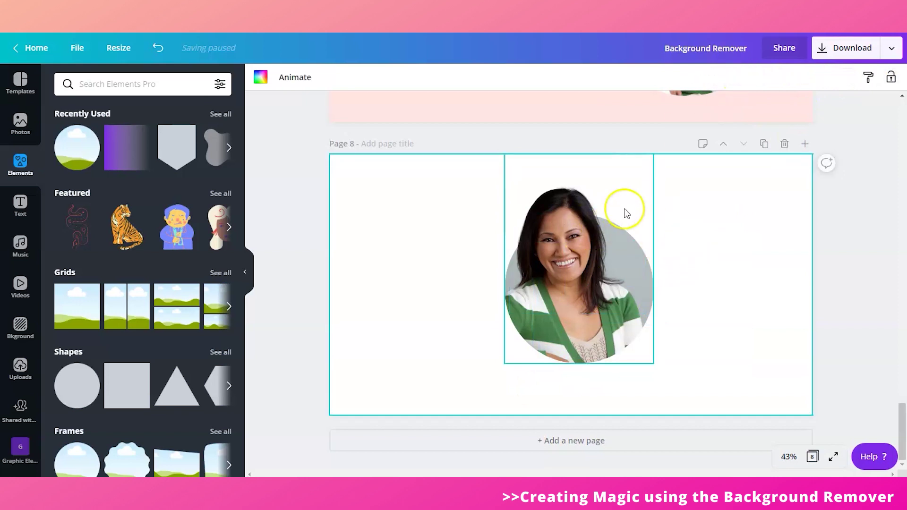
Step: Move the grouped portrait to the left side of page 8 and enlarge it
drag(594, 283, 478, 293)
drag(527, 178, 600, 215)
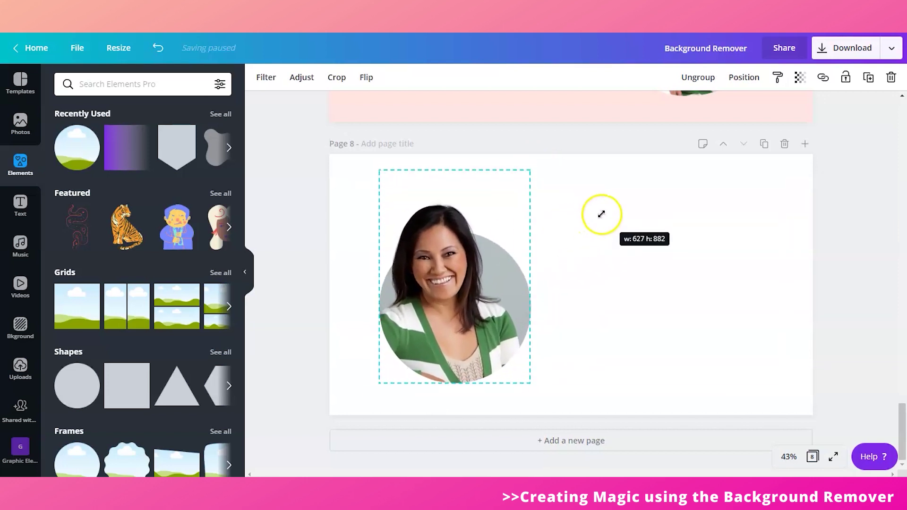
drag(444, 326, 431, 325)
click(618, 354)
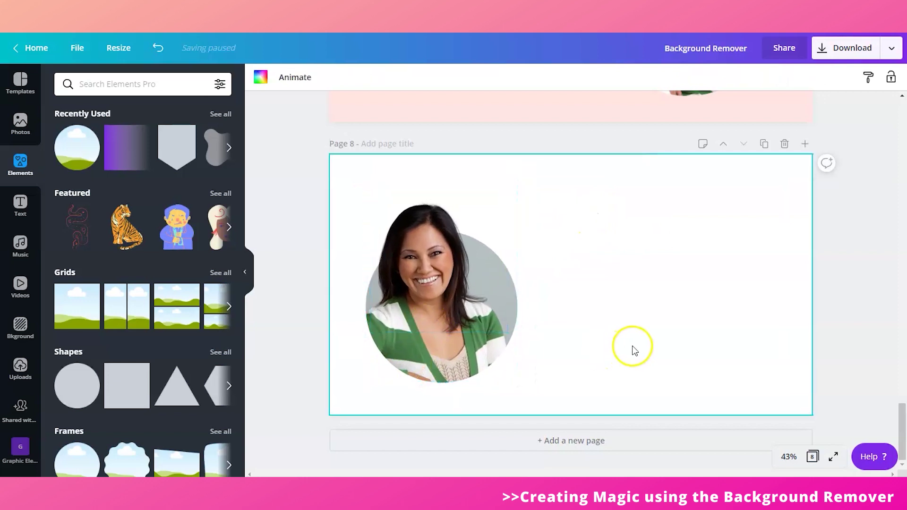
scroll(696, 316, up, 3)
scroll(699, 325, down, 2)
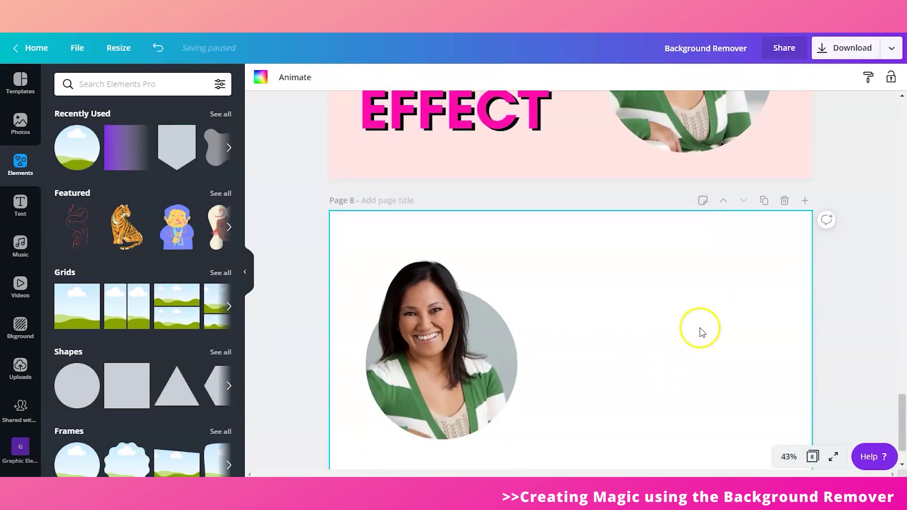
scroll(700, 332, down, 1)
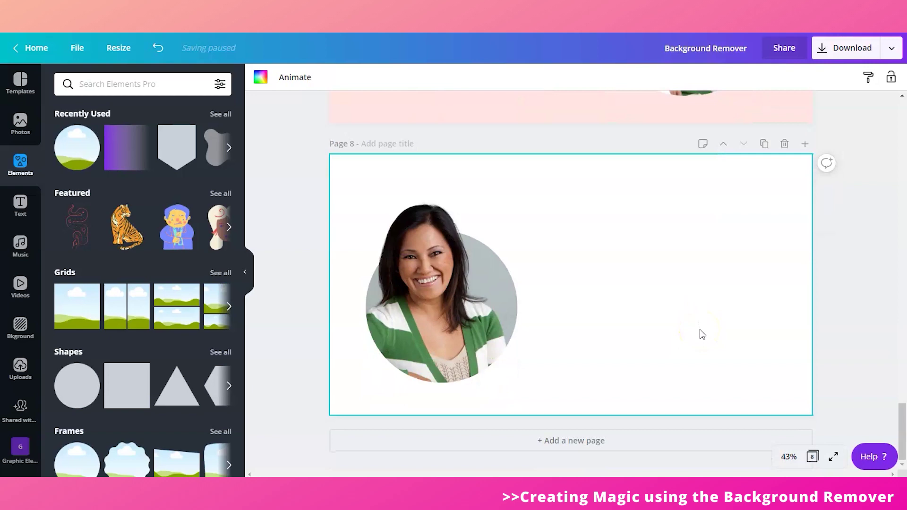